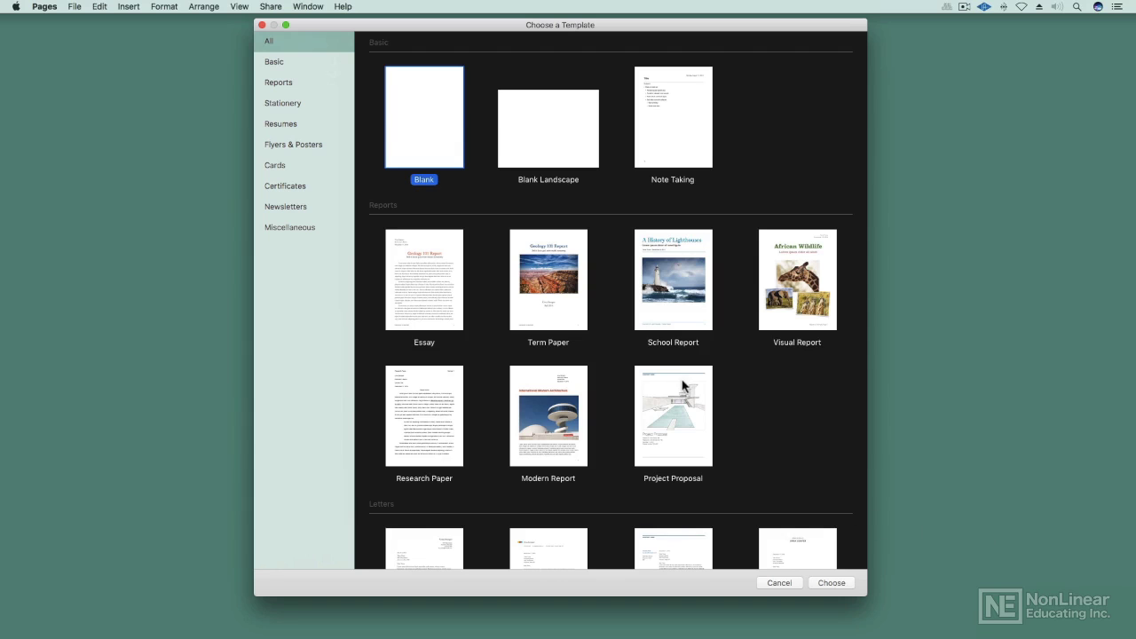
Pick the Invoice template under Miscellaneous and create a new document from it.
scroll(679, 387, down, 10)
scroll(680, 385, down, 10)
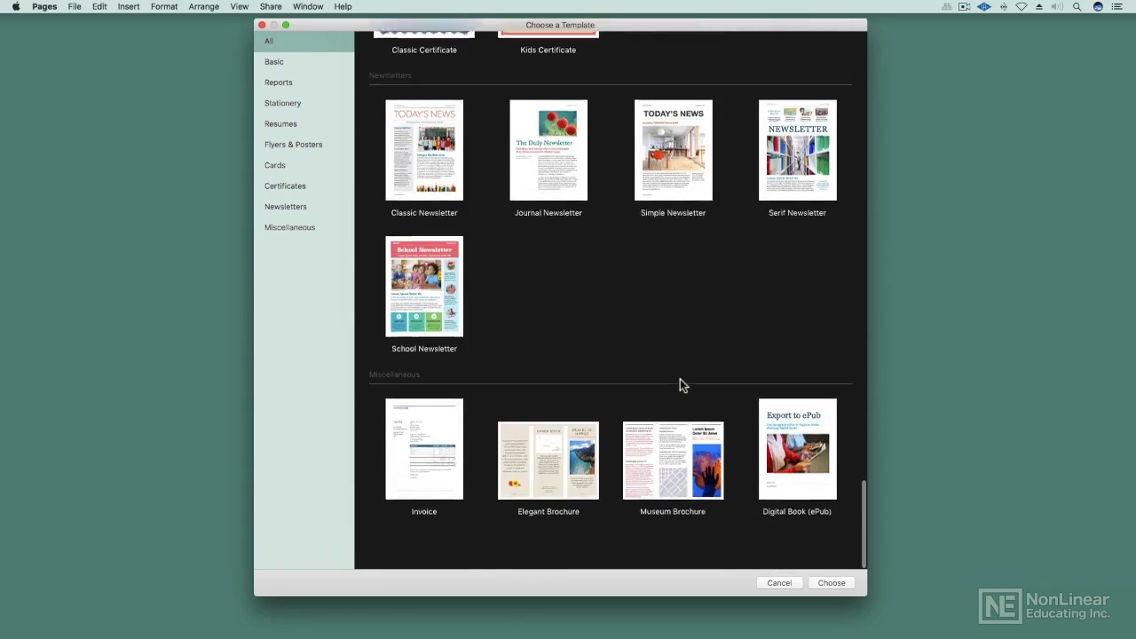
click(436, 485)
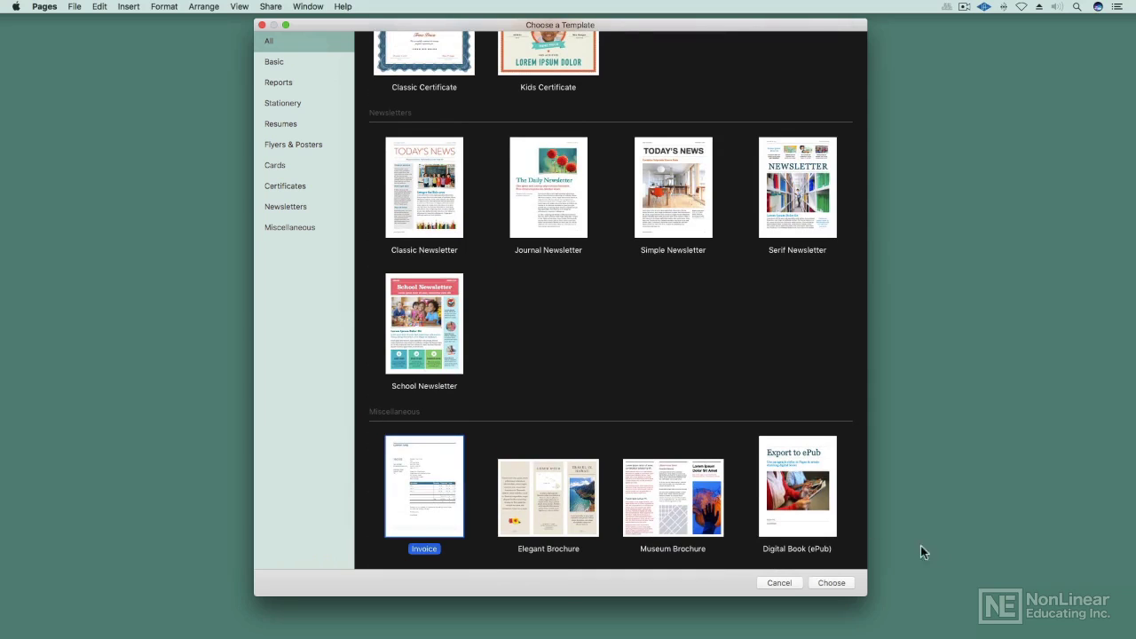
click(840, 583)
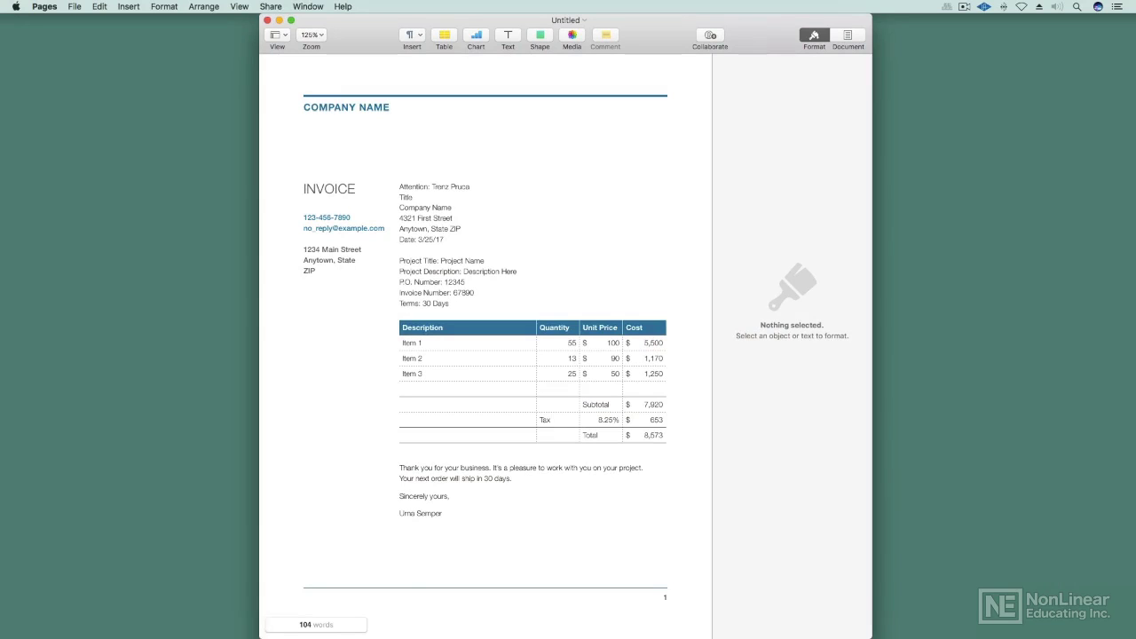
Drop the JPG photo onto the invoice page, shrink it and move it lower.
drag(404, 523, 561, 139)
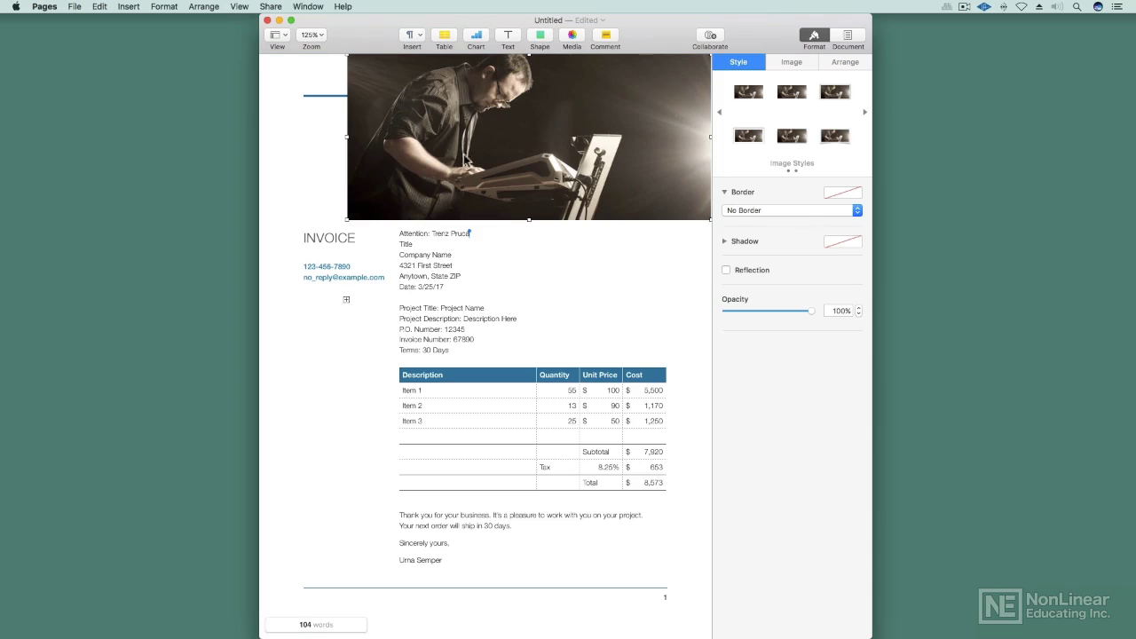
drag(347, 220, 621, 133)
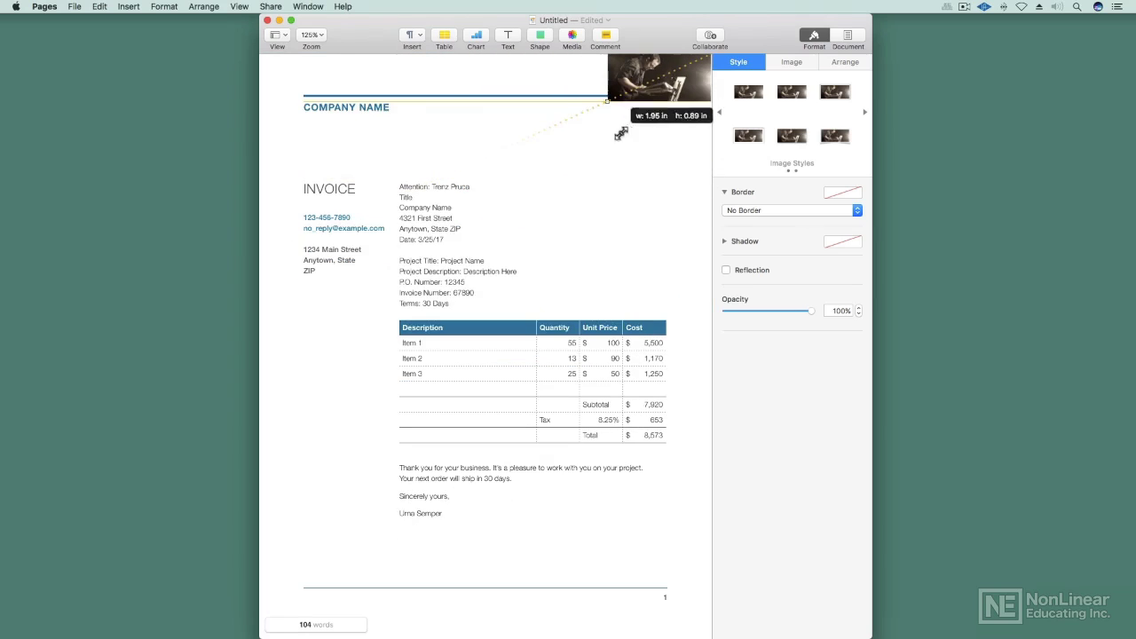
drag(665, 80, 612, 157)
Set the photo's text wrap to None and size it about 2.8 × 1.28 in beside the recipient address.
click(794, 63)
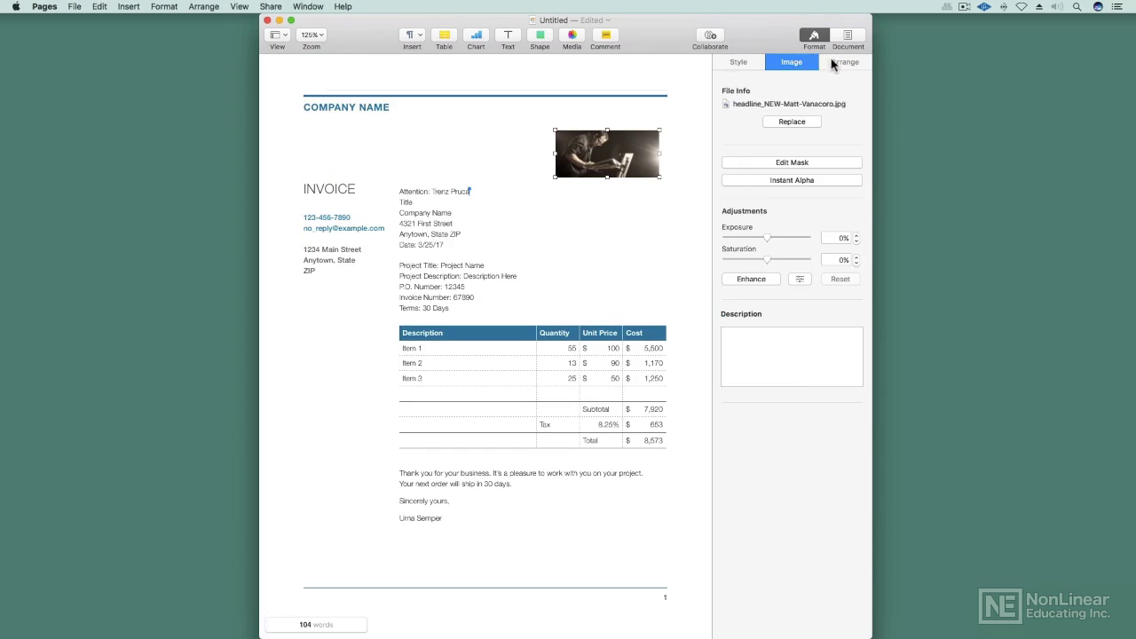
click(834, 62)
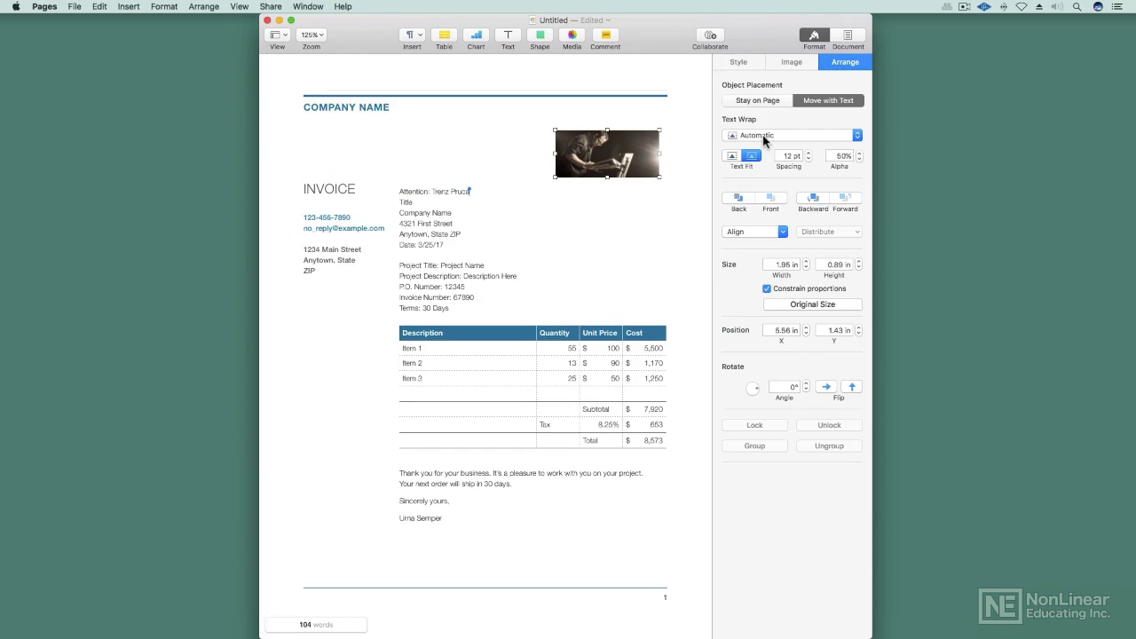
click(762, 135)
click(741, 191)
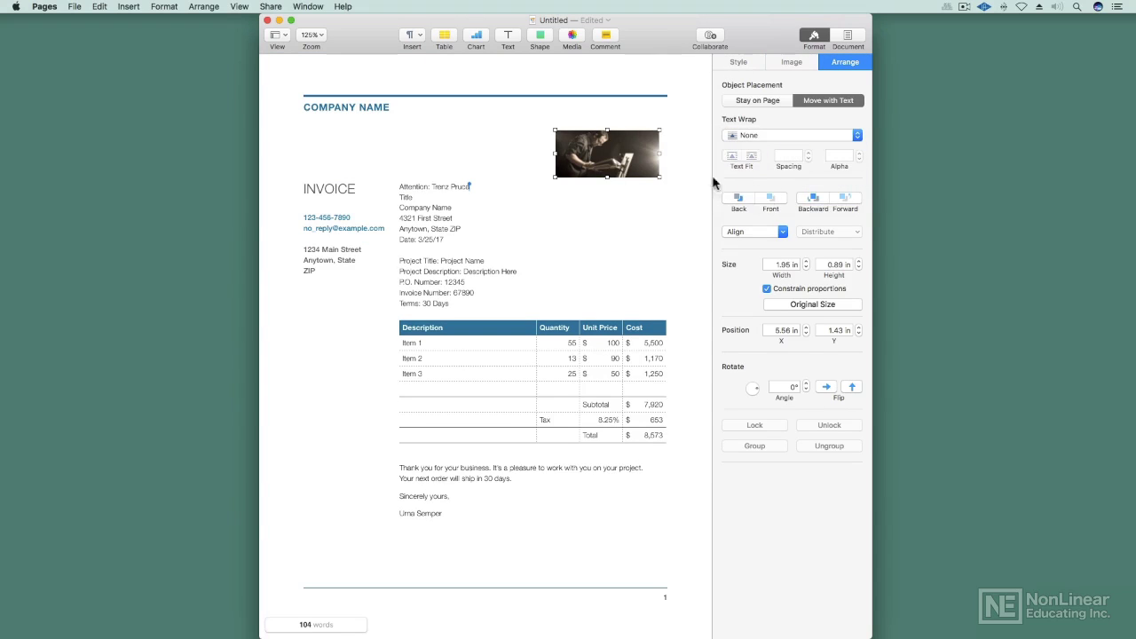
drag(555, 177, 511, 205)
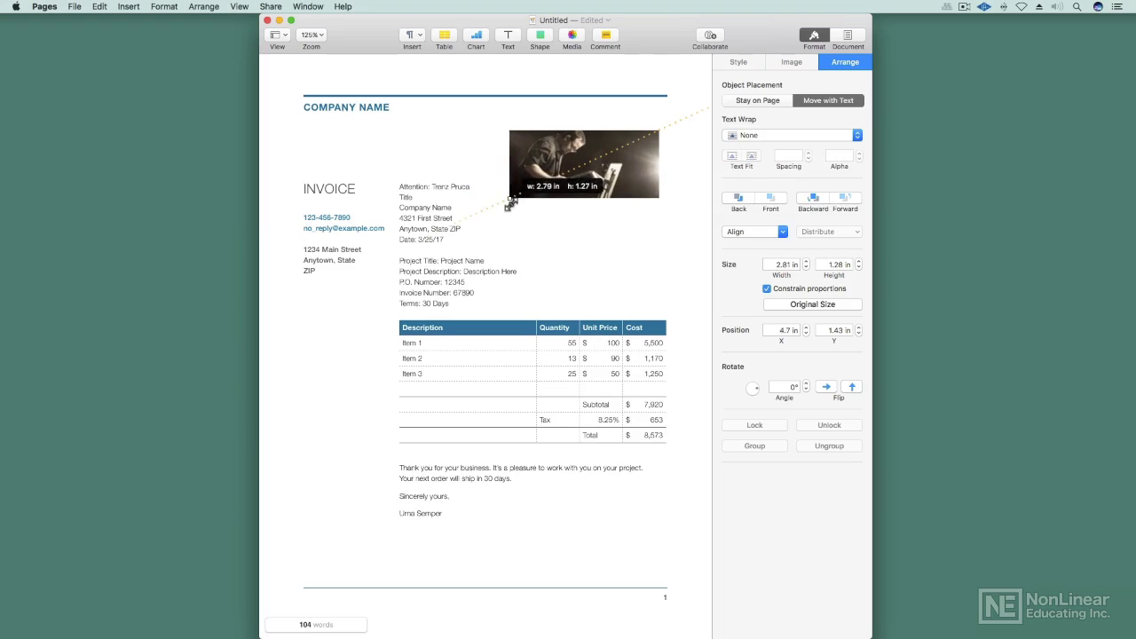
drag(576, 164, 584, 206)
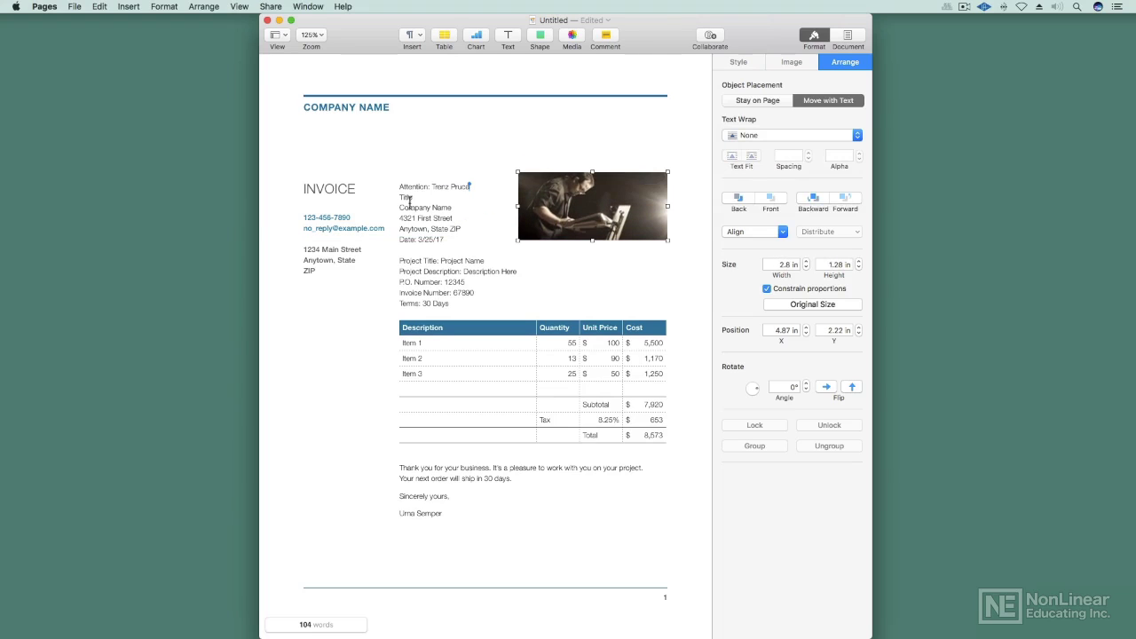
Replace the COMPANY NAME header and signature placeholders with the sender's name.
click(377, 107)
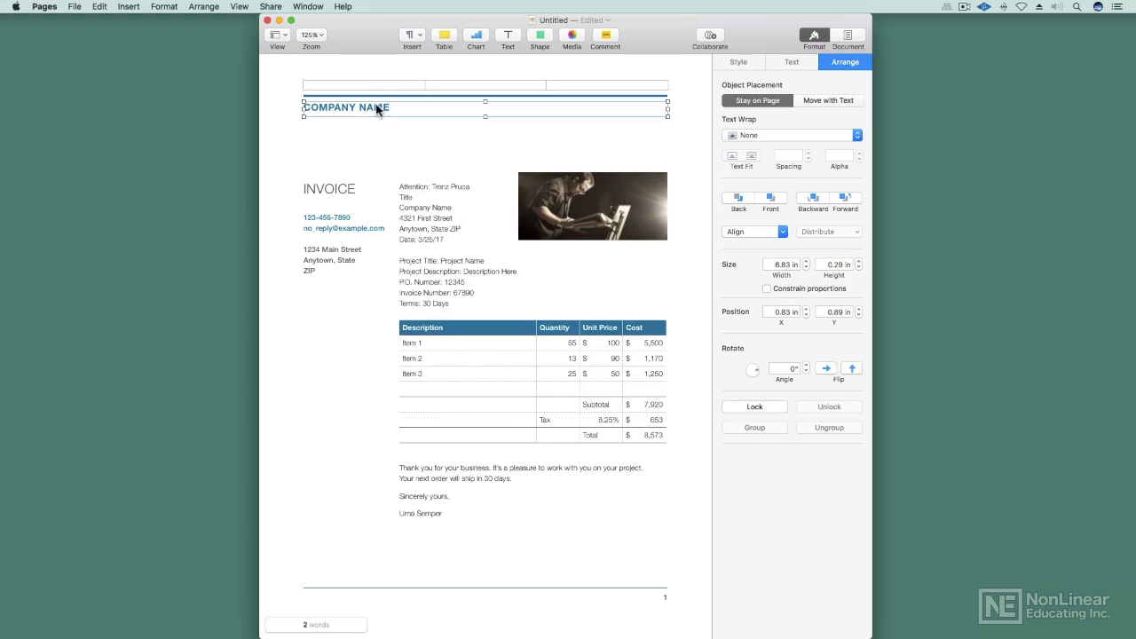
click(378, 107)
text(MATT VANA)
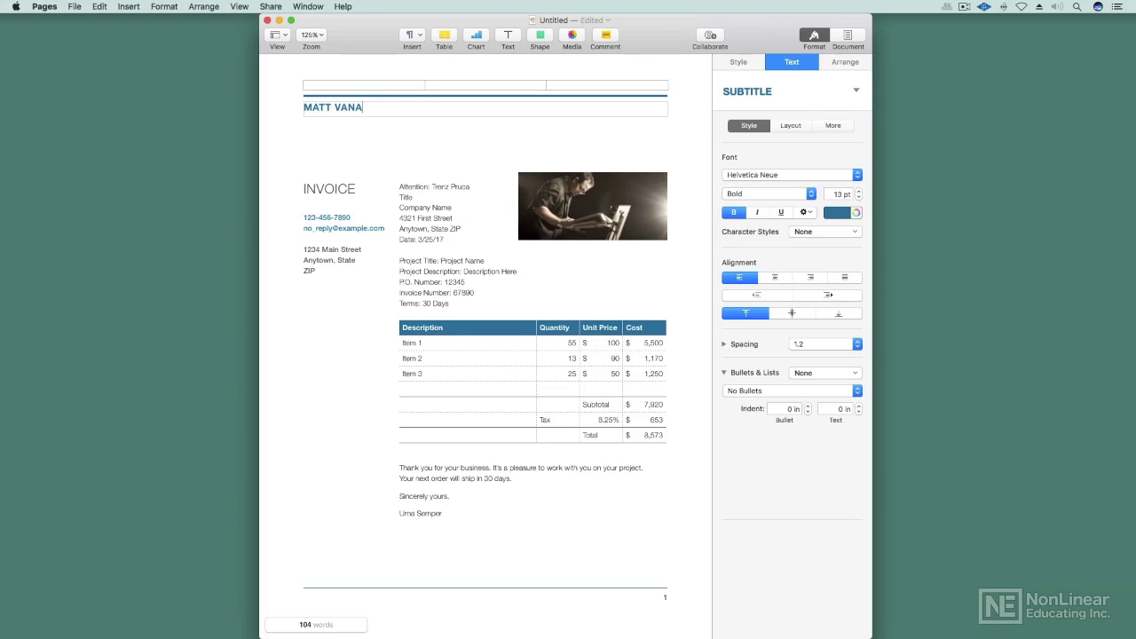
text(CORO)
click(447, 515)
text(Matt Vanacoro)
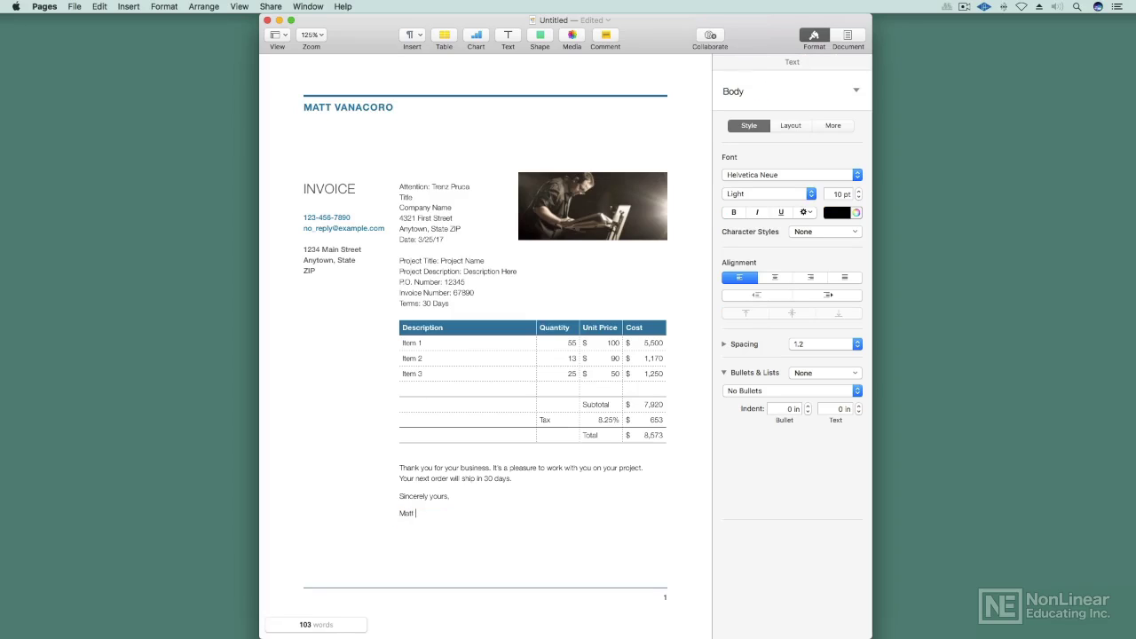
Replace the thank-you paragraph with 'Payment due upon receipt.'.
click(520, 477)
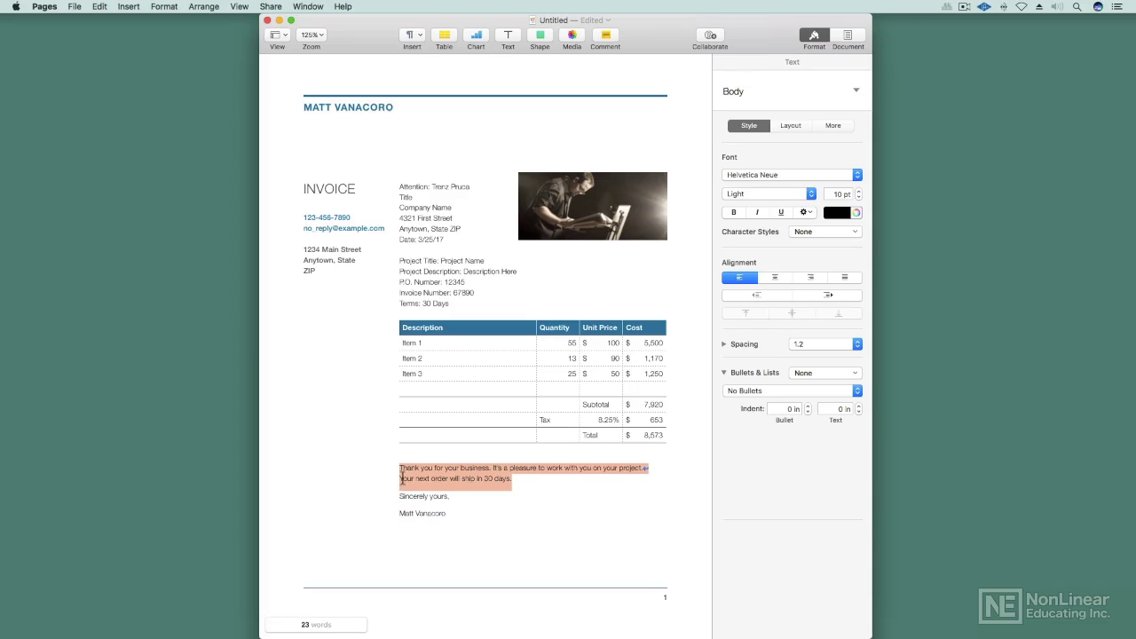
triple_click(524, 477)
text(Payment due )
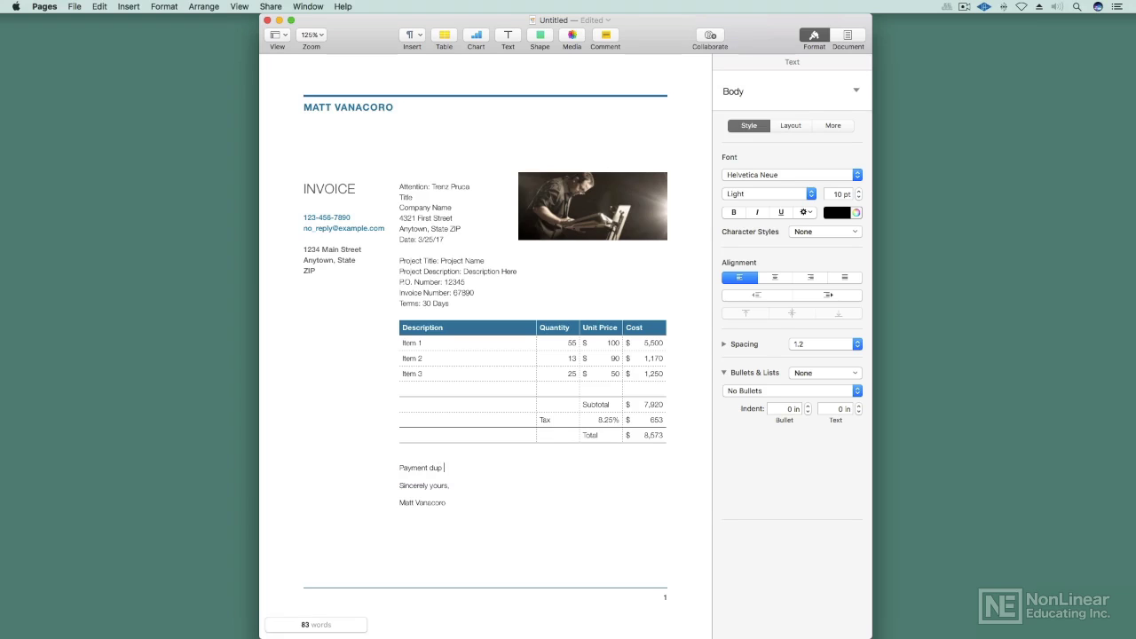
text(upon receipt)
click(510, 284)
Clear the description, quantity, unit price and cost cells of Items 2 and 3.
click(651, 377)
key(Delete)
click(649, 359)
key(Delete)
click(613, 358)
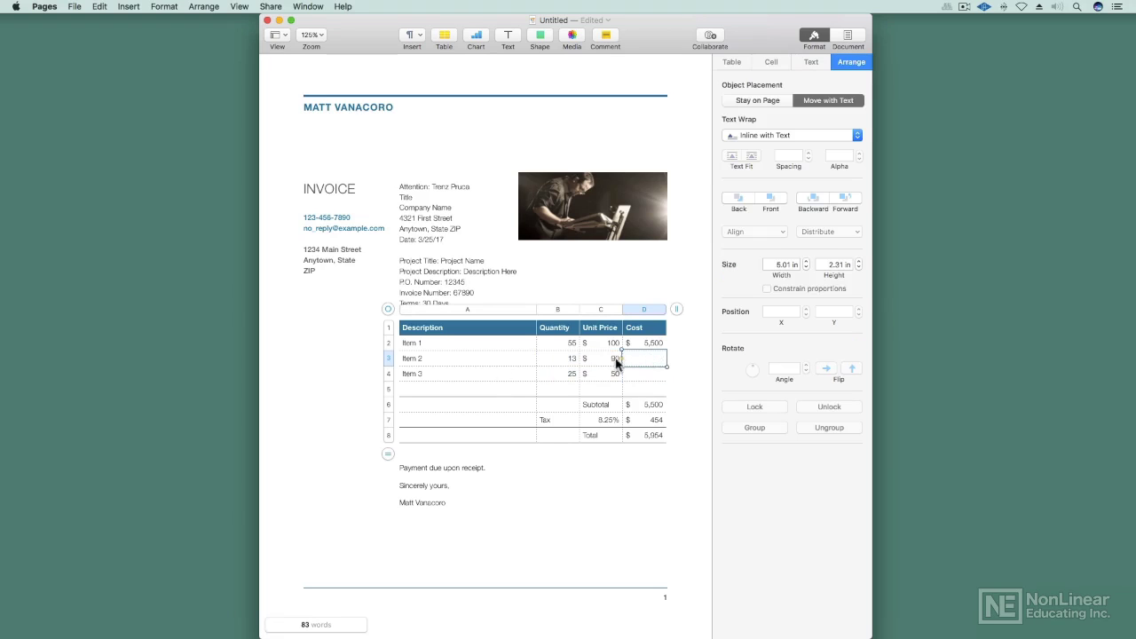
key(Delete)
click(594, 375)
key(Delete)
click(572, 374)
key(Delete)
click(572, 358)
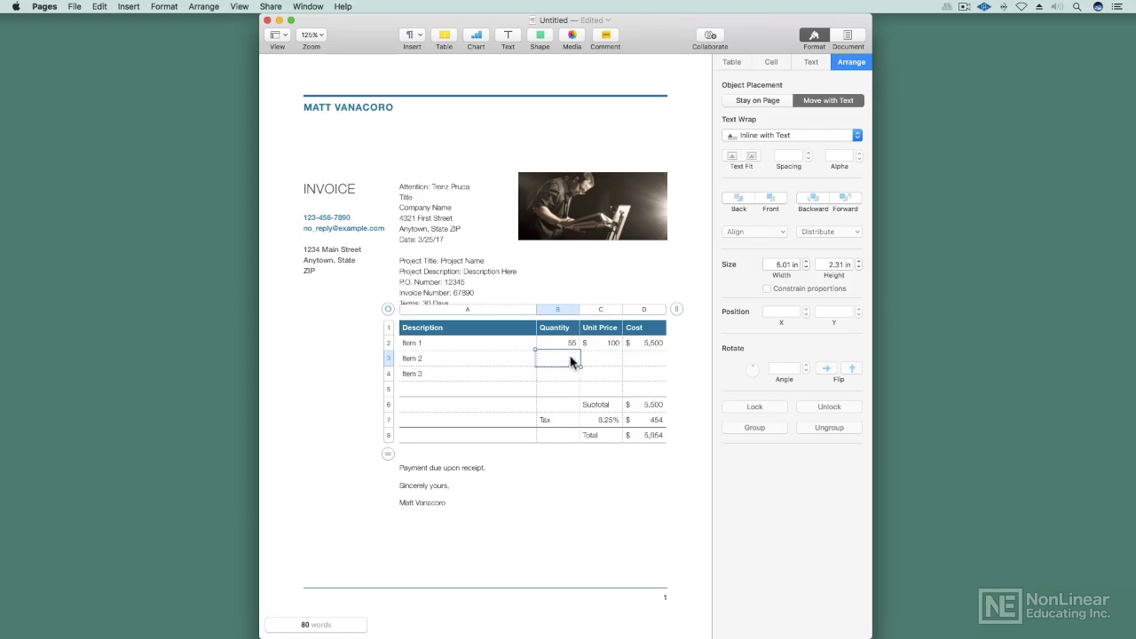
key(Delete)
click(506, 359)
key(Delete)
click(501, 373)
key(Delete)
Zero Item 1's quantity and unit price so subtotal, tax and total become 0.
click(567, 344)
key(Delete)
click(611, 346)
key(Delete)
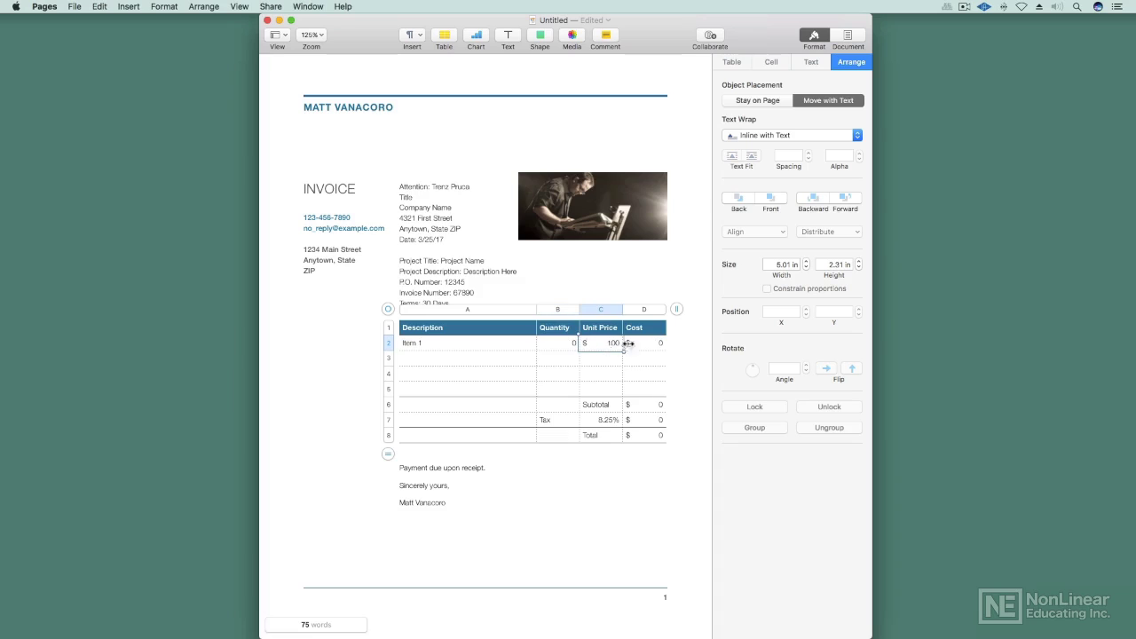
click(644, 346)
click(640, 362)
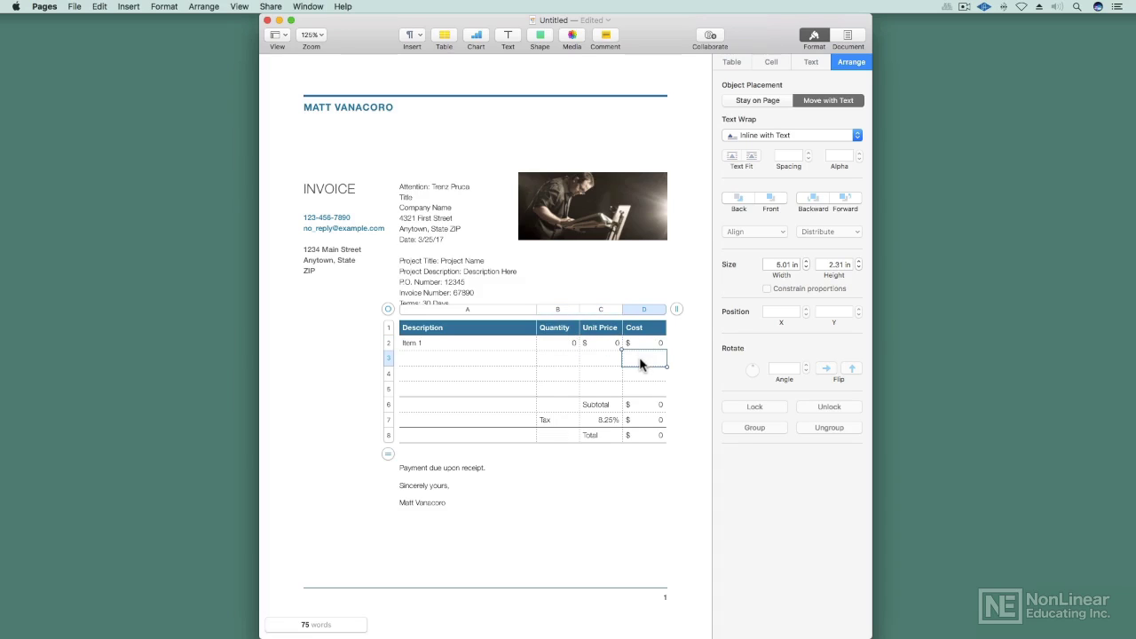
click(444, 509)
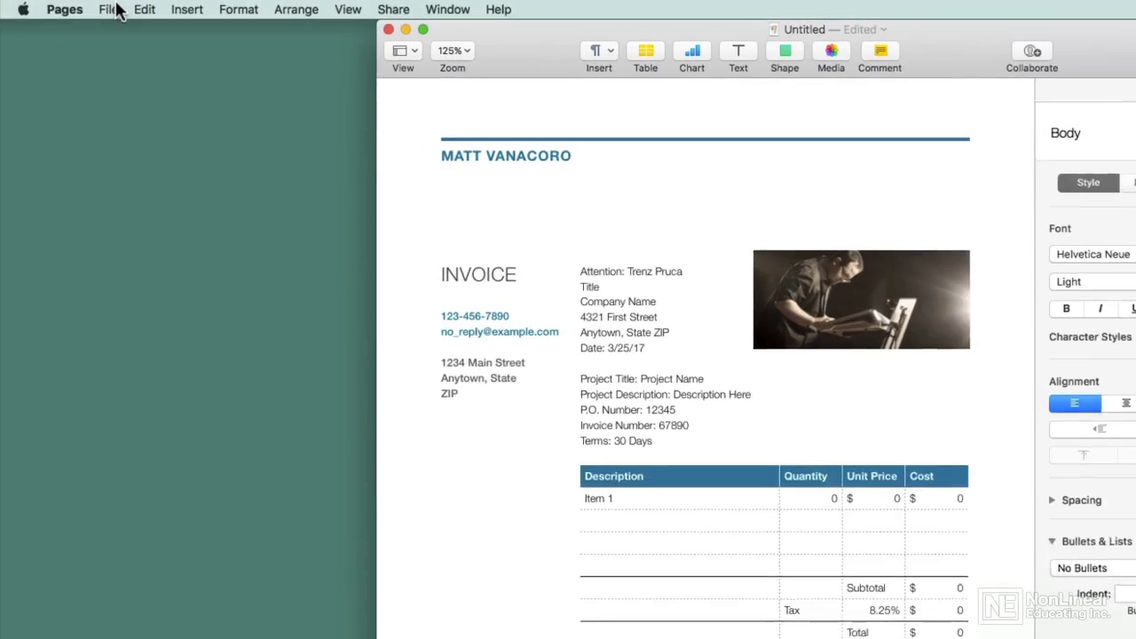
Choose File > Save as Template to get the 'Create a custom Pages template?' prompt.
click(117, 10)
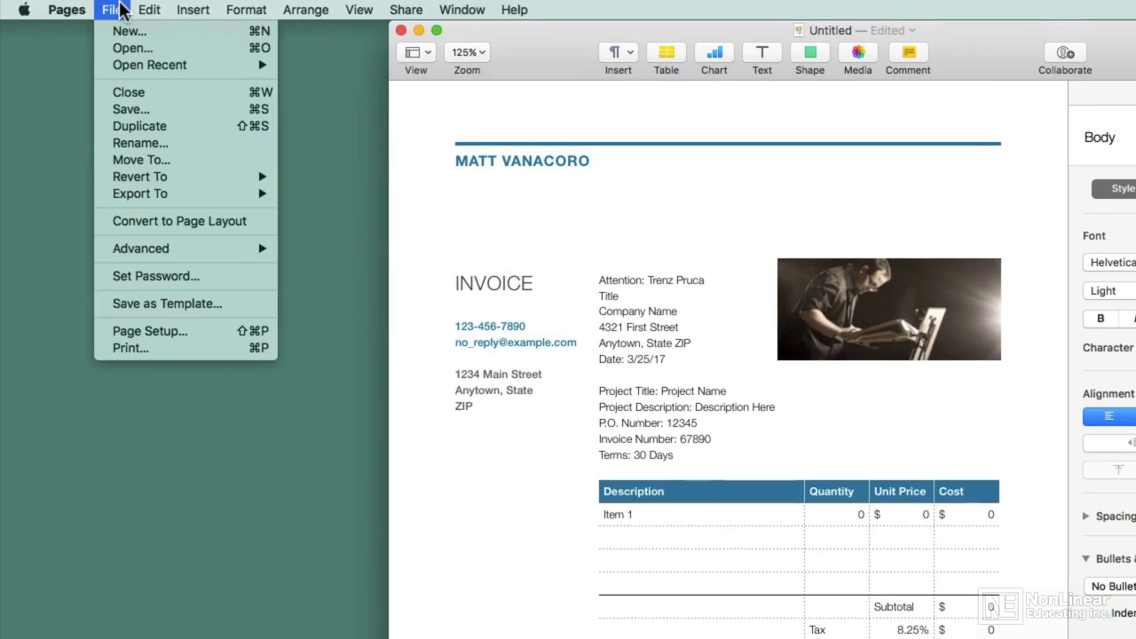
click(180, 305)
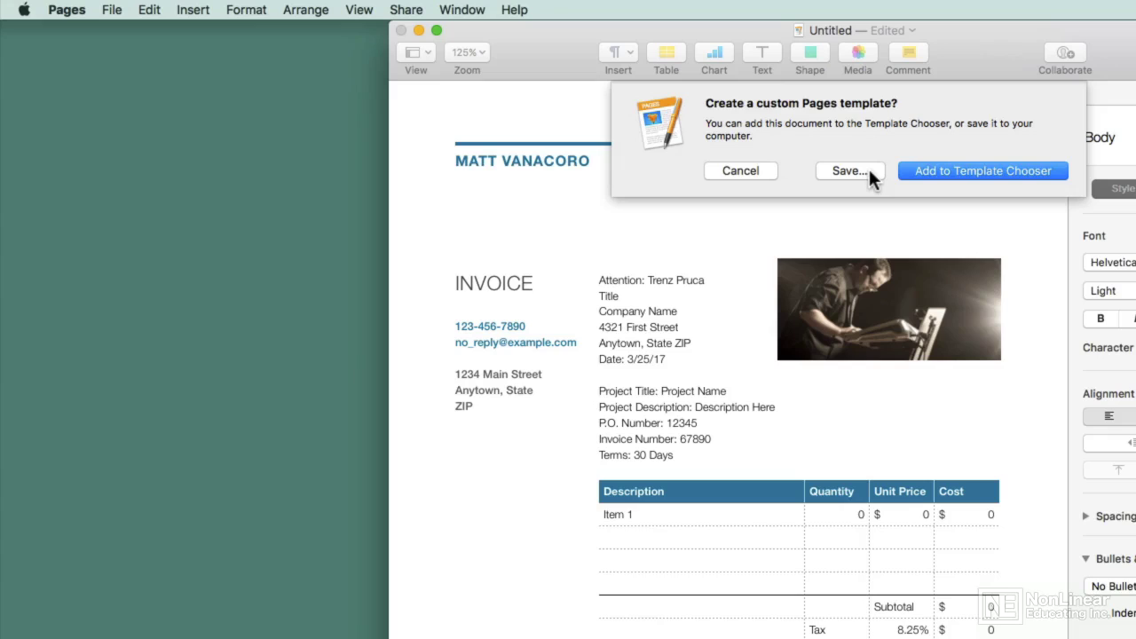
Add the invoice to the Template Chooser named 'Vanacoro Custom Invoice'.
click(936, 168)
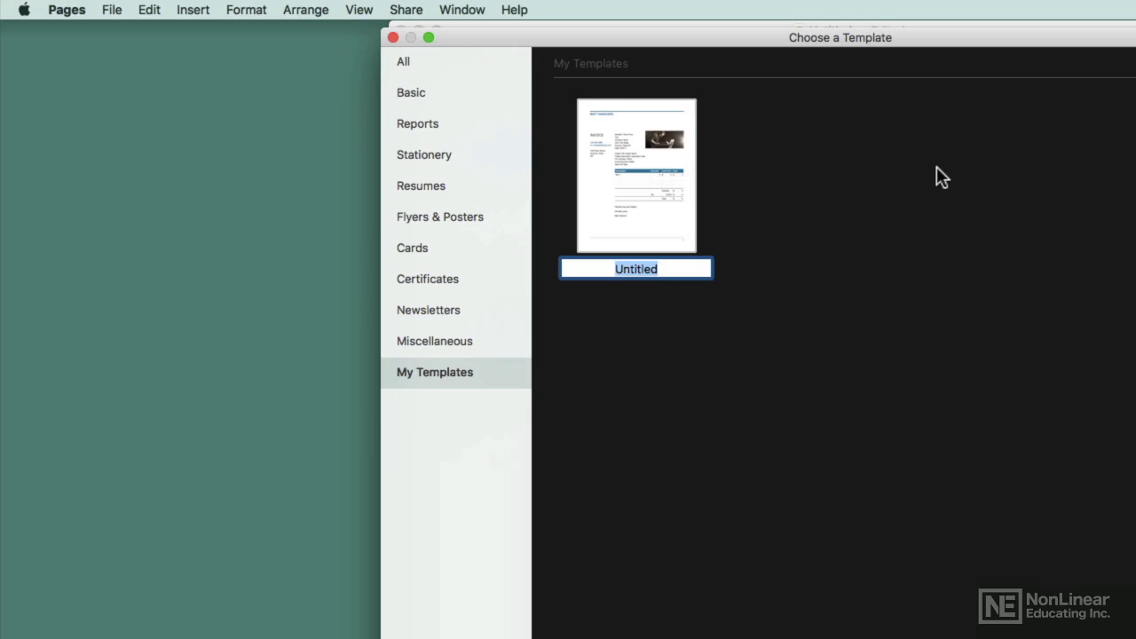
text(Vanacoro Custom )
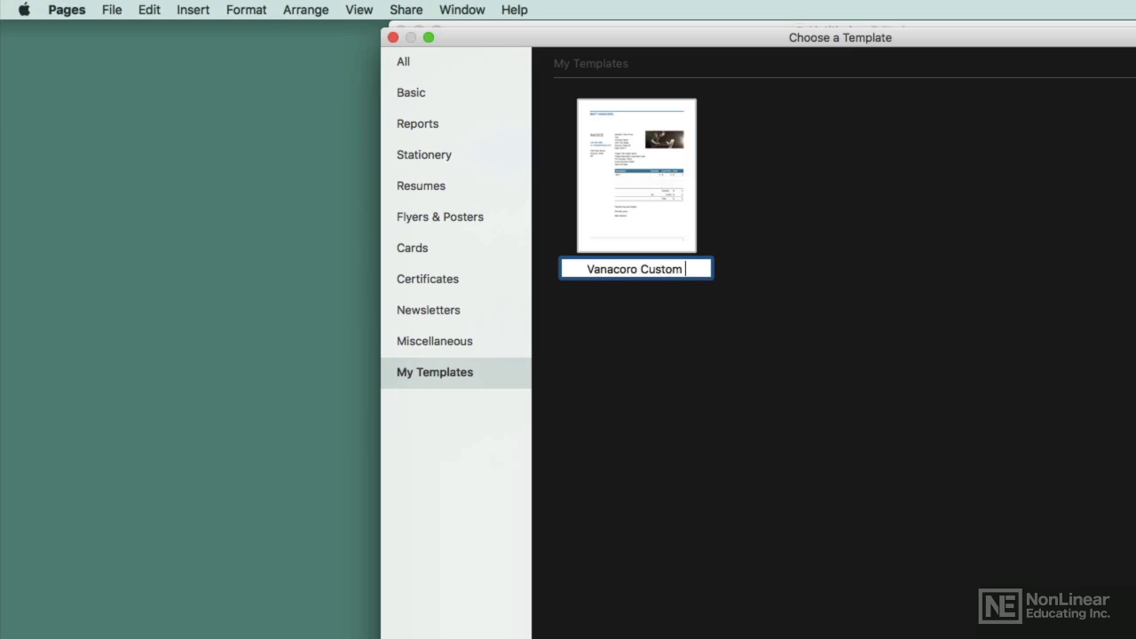
text(Invoice)
key(Return)
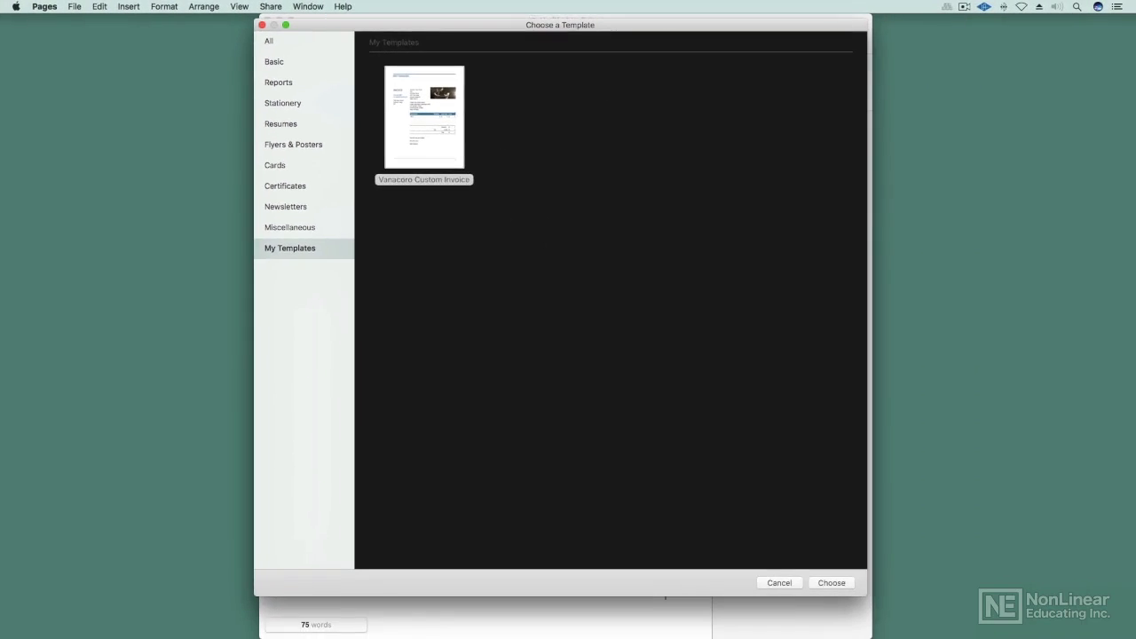
Open the chosen template as a document, then close it and delete it unsaved.
key(Return)
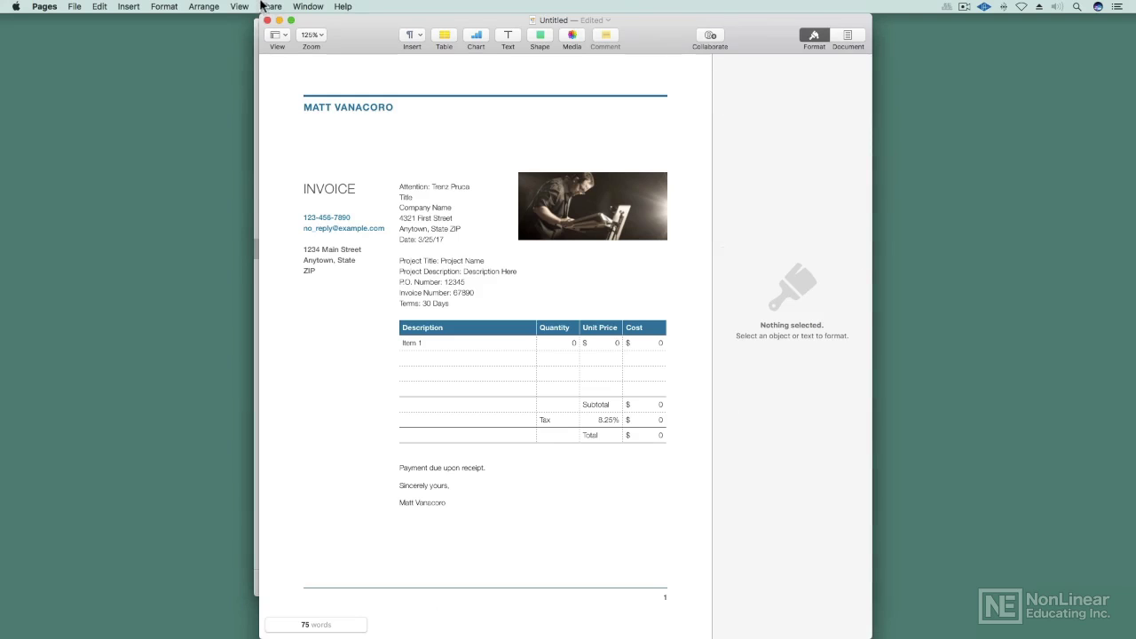
click(267, 19)
click(524, 195)
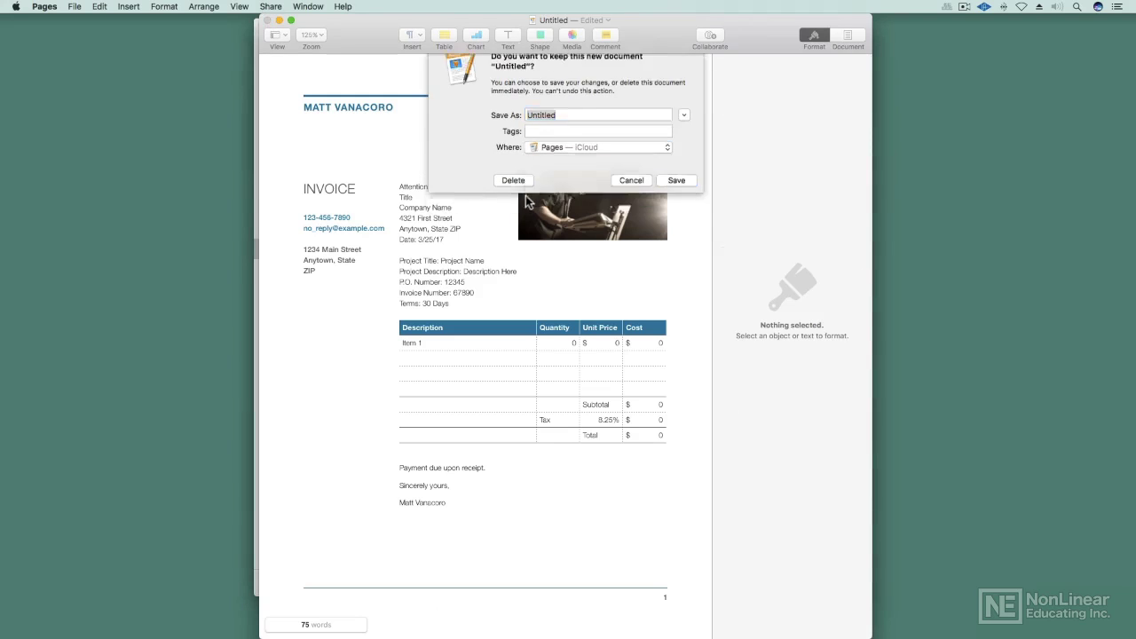
Open a new document from Vanacoro Custom Invoice under My Templates.
click(305, 45)
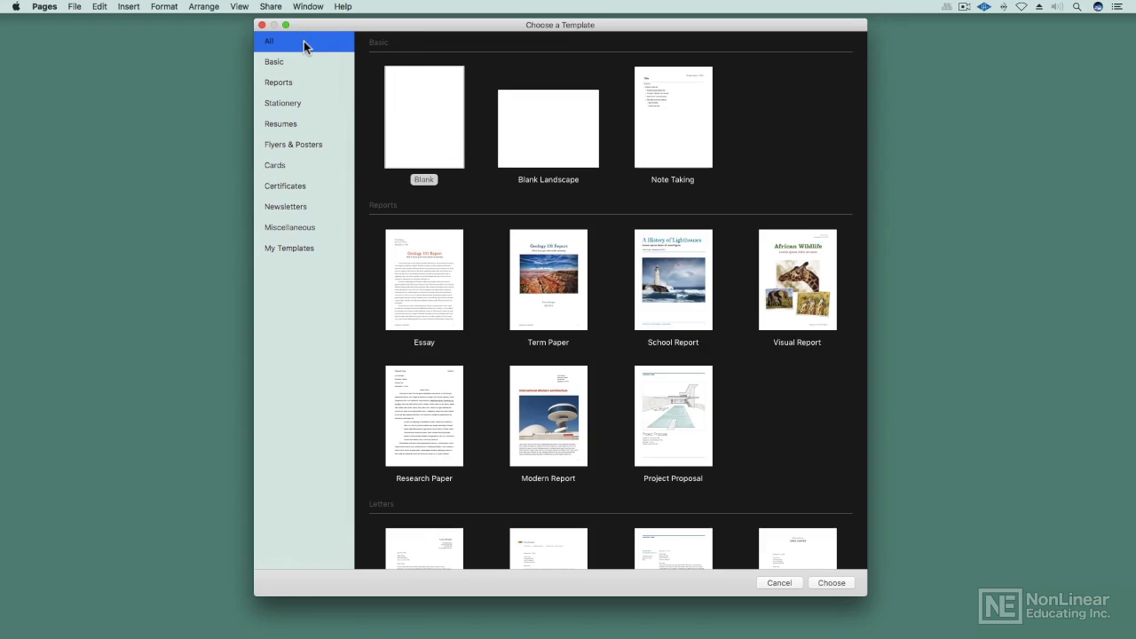
click(299, 249)
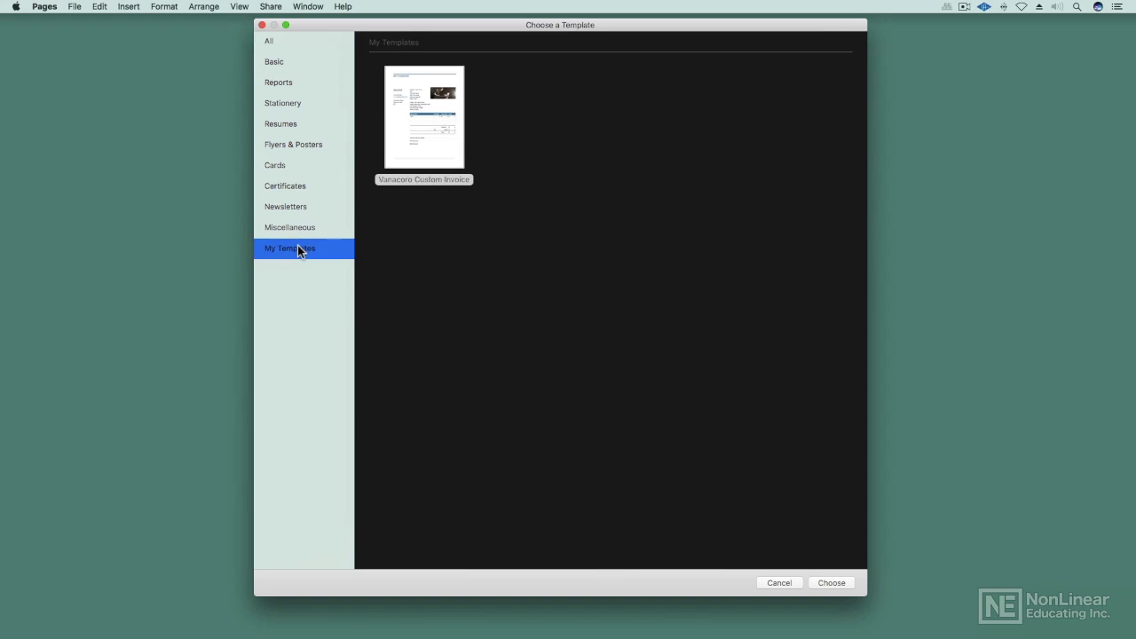
click(404, 135)
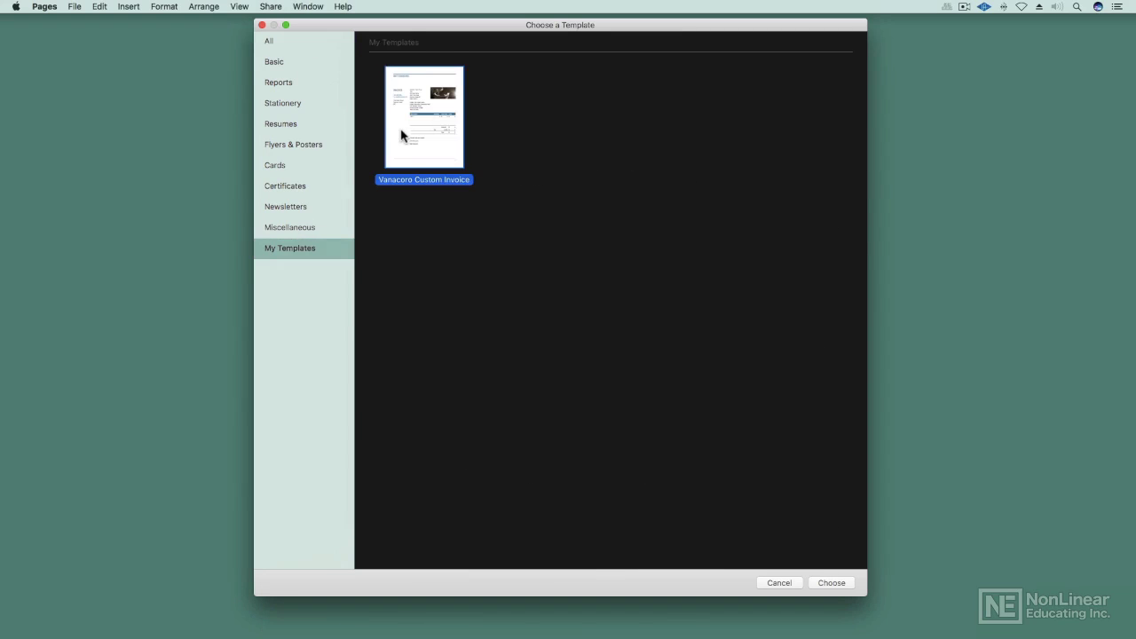
click(830, 582)
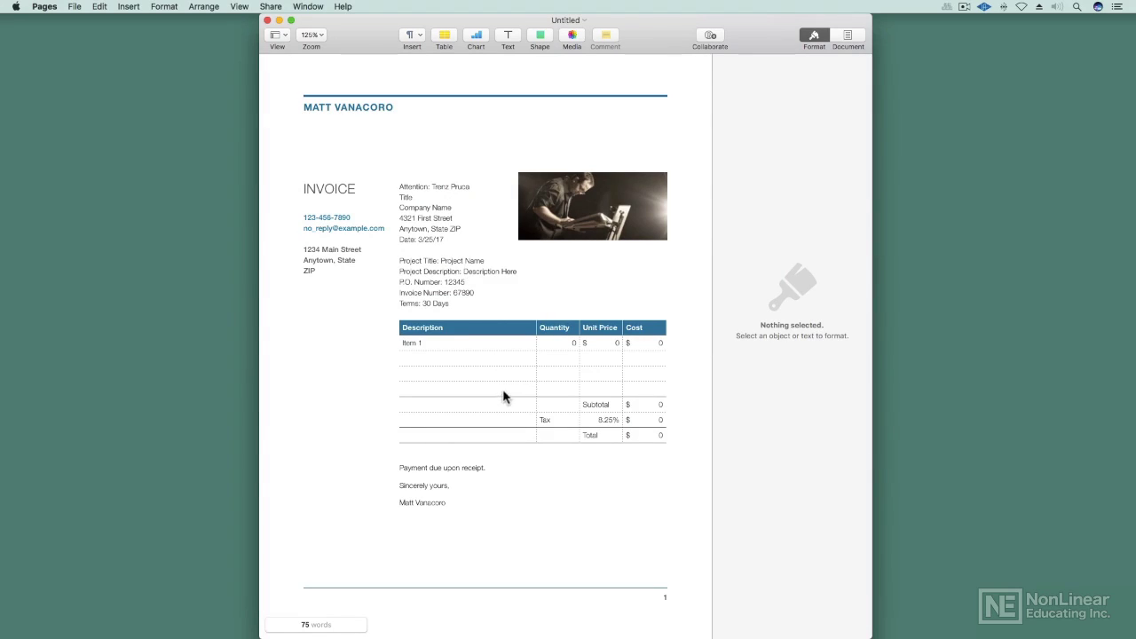
Set terms to 'Upon Receipt', invoice number to 2017, and delete the Project Title through P.O. Number lines.
drag(451, 303, 426, 305)
text(U)
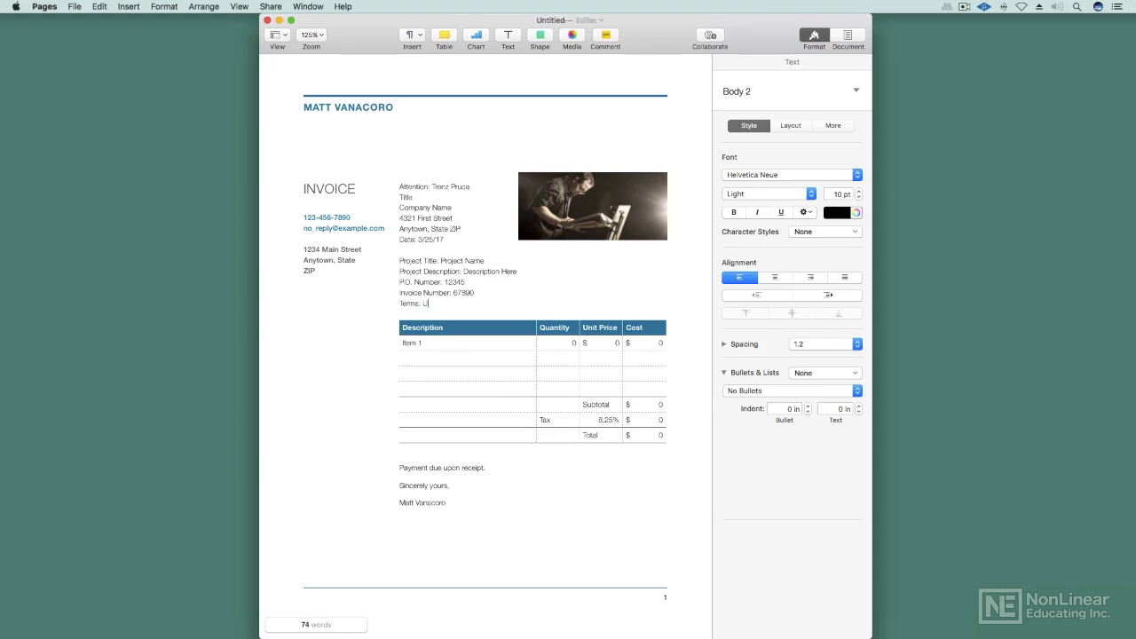
text(pon Receipt)
double_click(464, 292)
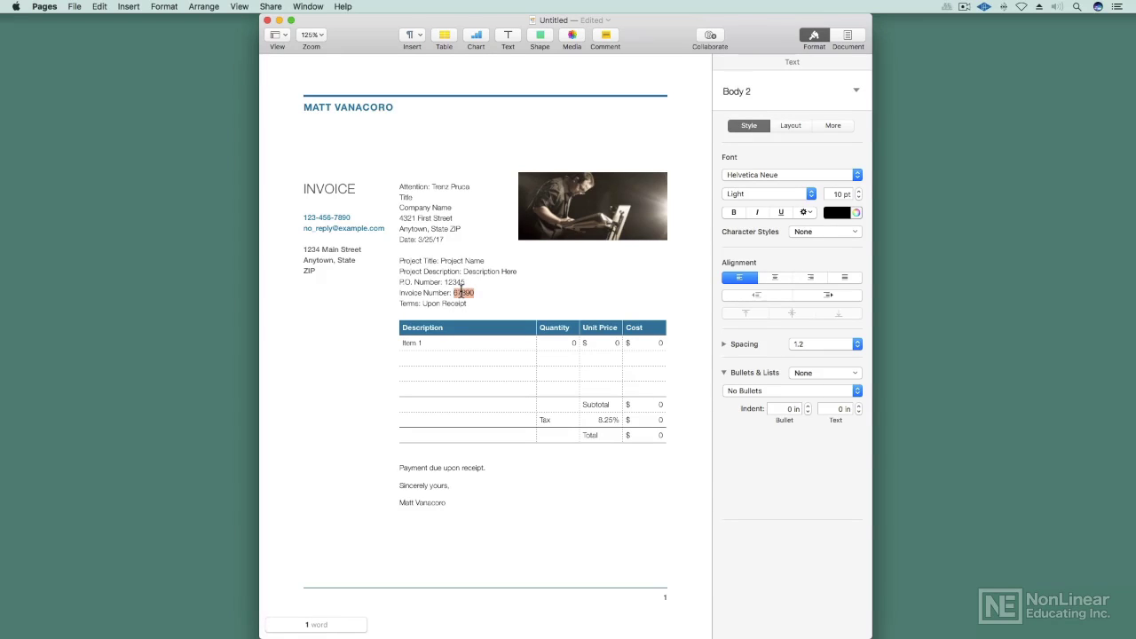
text(2017)
drag(468, 282, 399, 267)
key(BackSpace)
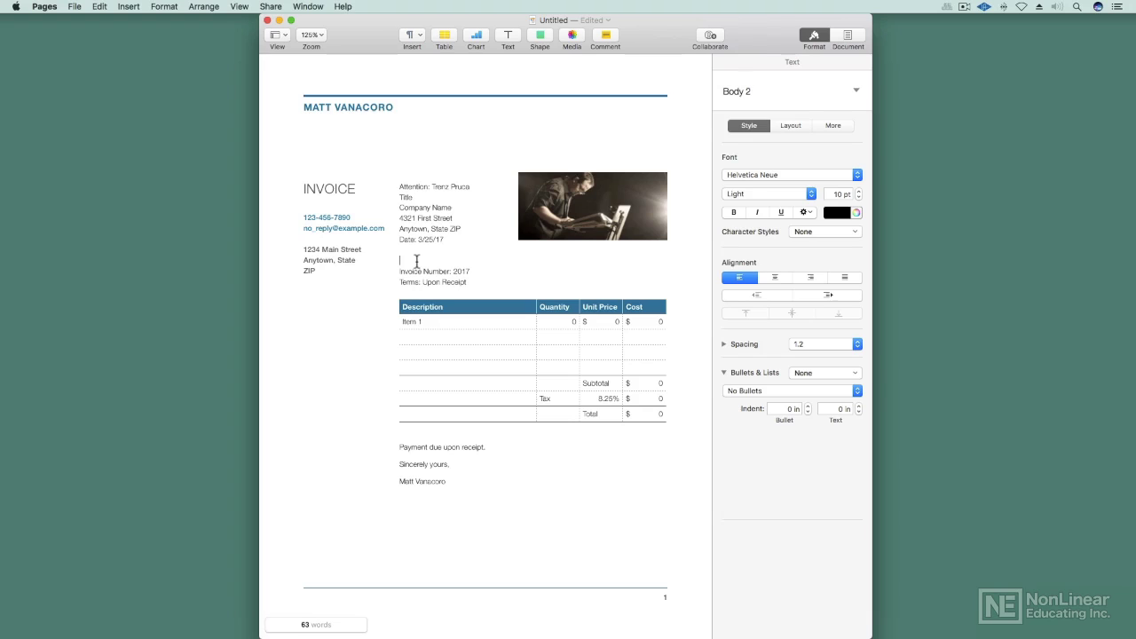
Add the revised invoice to the Template Chooser as a new Untitled template.
click(74, 7)
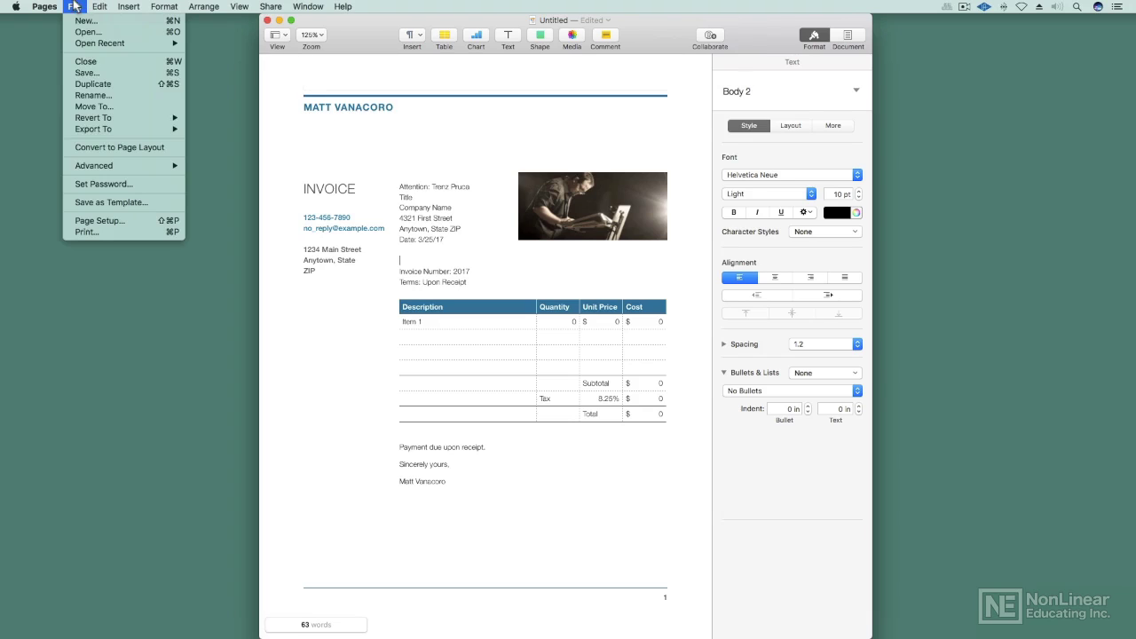
click(110, 202)
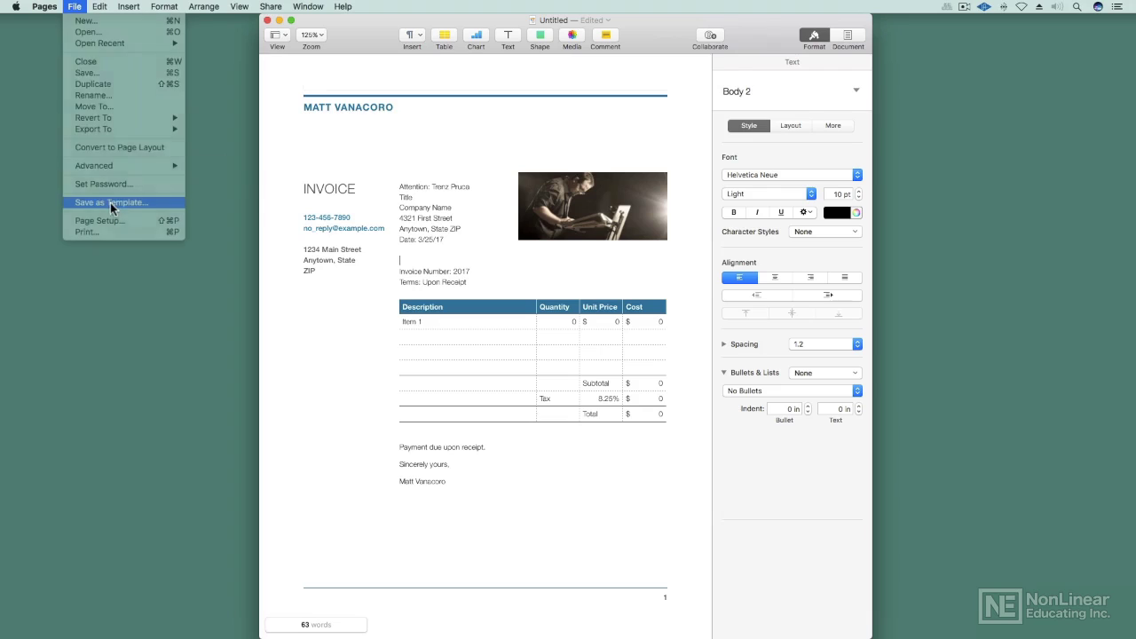
click(654, 113)
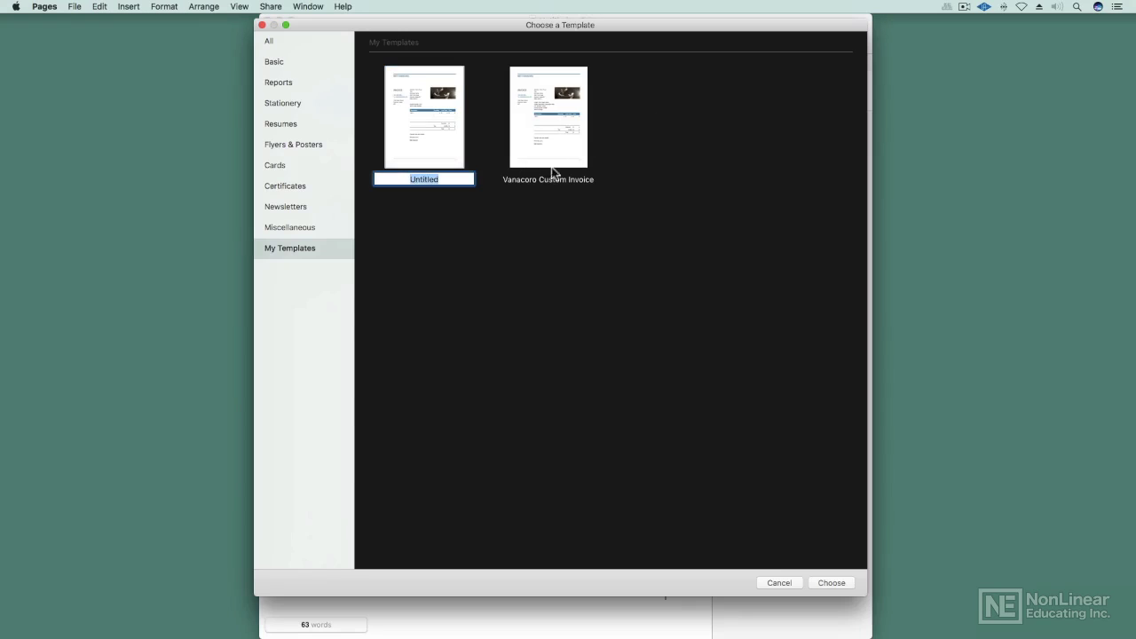
Delete the old Vanacoro Custom Invoice template from My Templates.
right_click(559, 133)
click(442, 134)
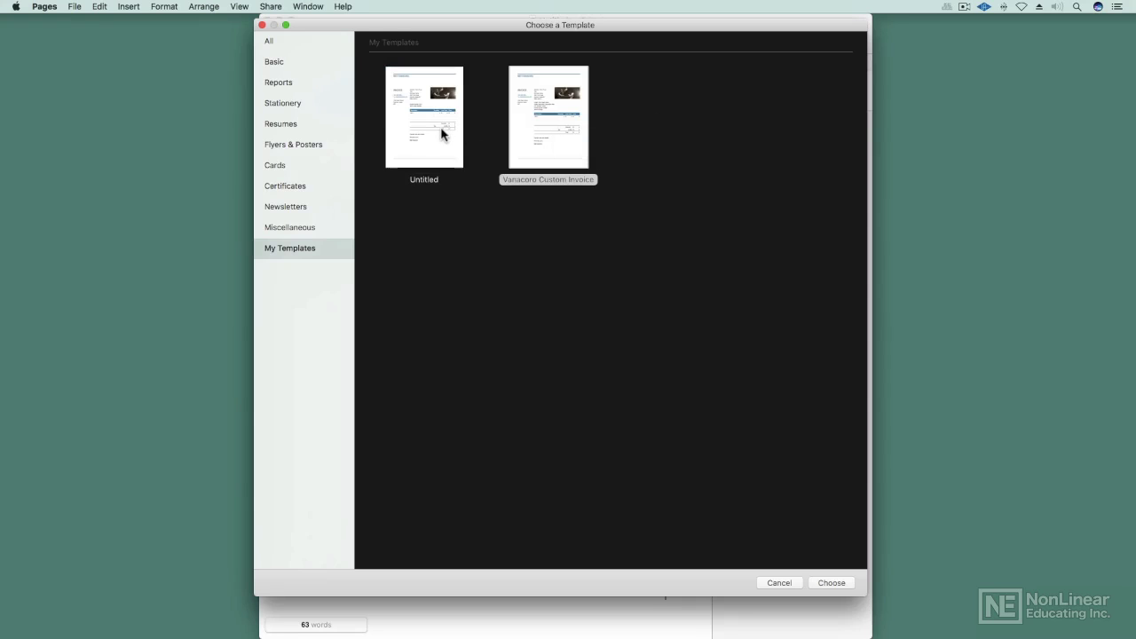
click(441, 145)
click(540, 147)
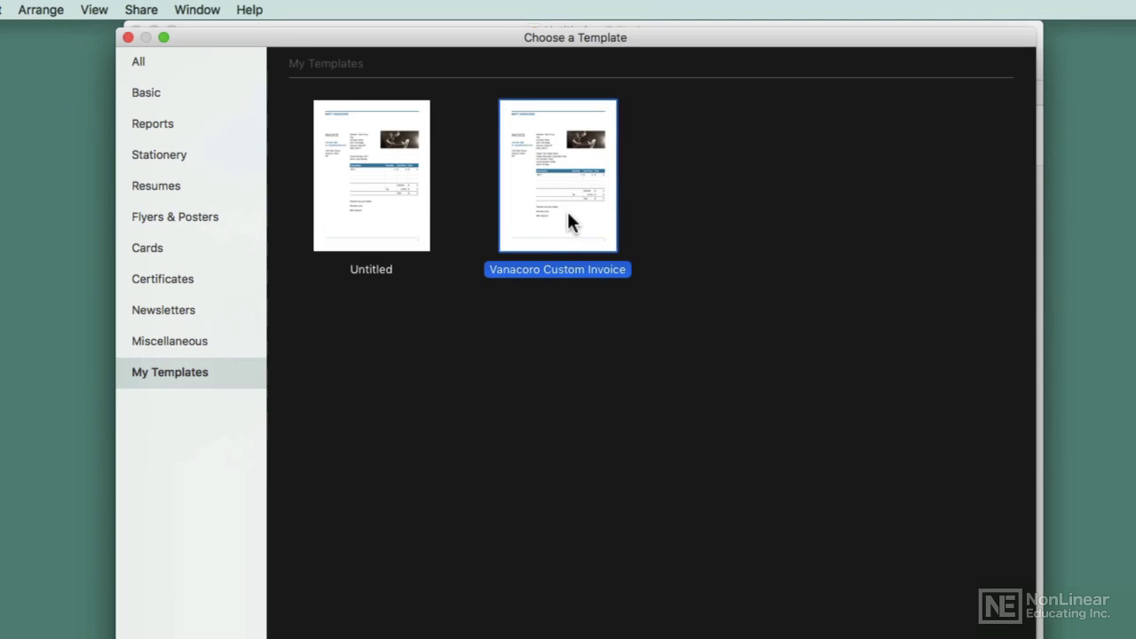
right_click(568, 213)
click(578, 240)
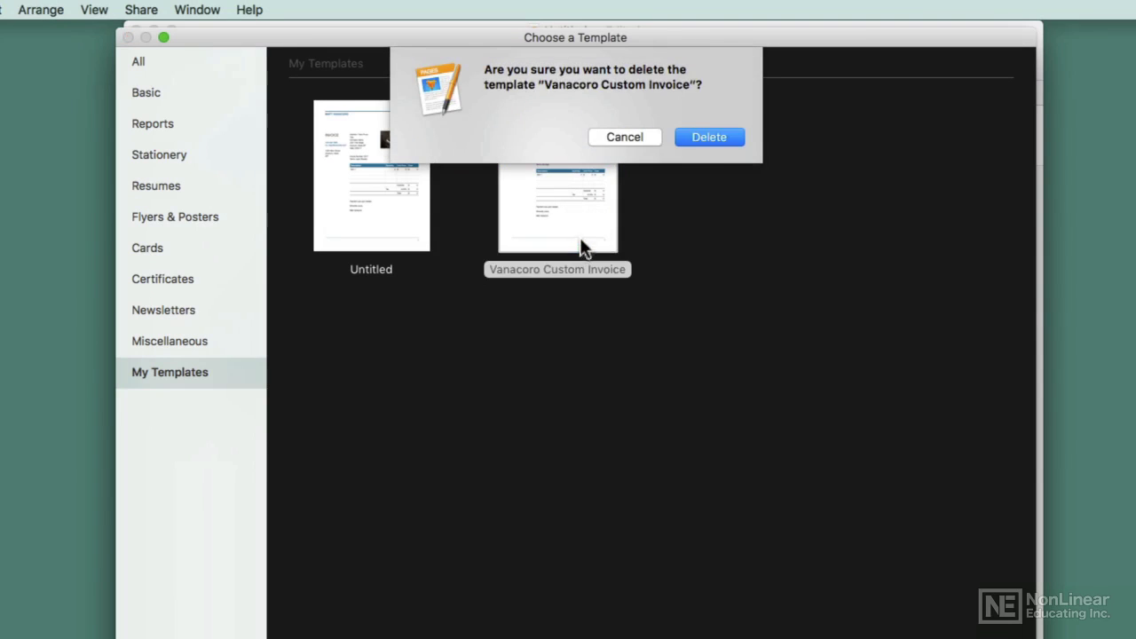
click(710, 142)
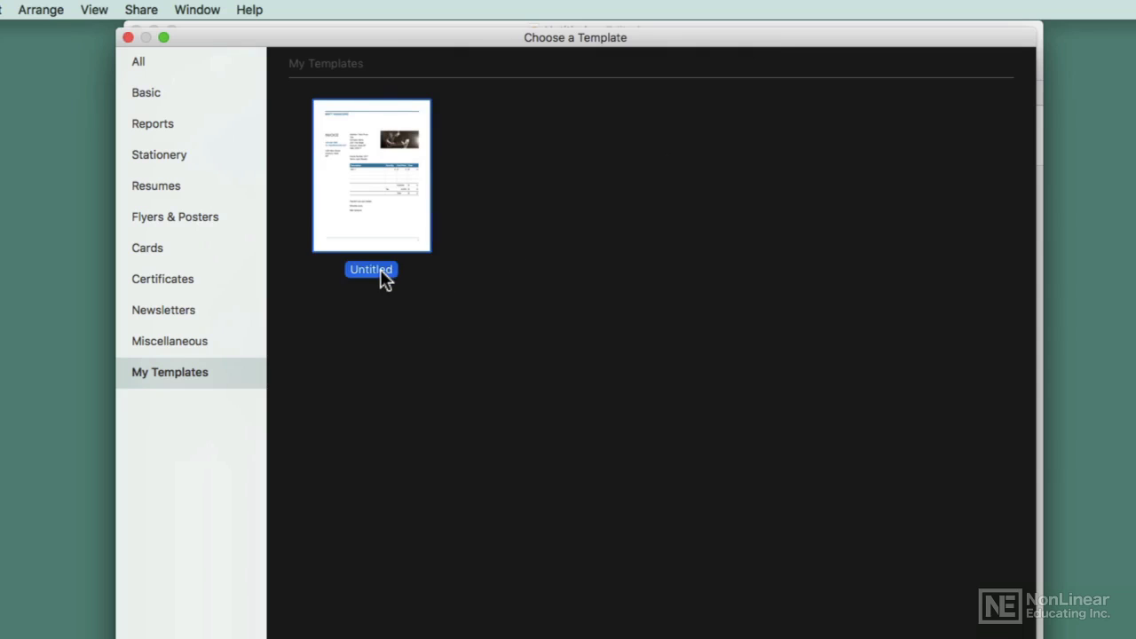
Rename the Untitled template to 'Vanacoro Custom Invoice'.
right_click(375, 202)
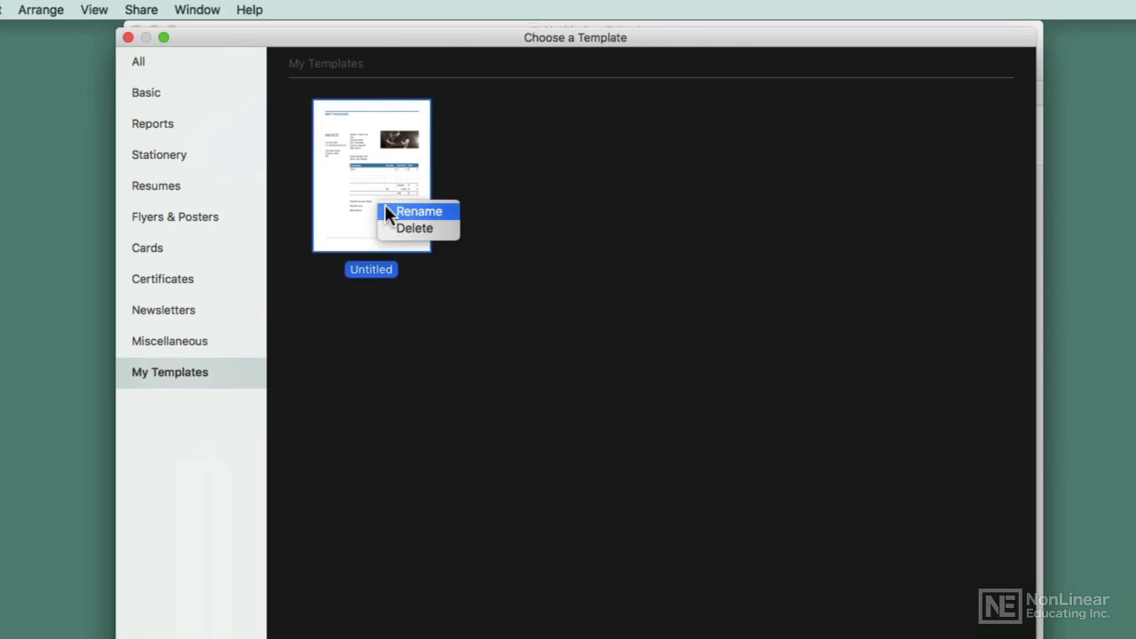
click(386, 208)
text(Vanacoro )
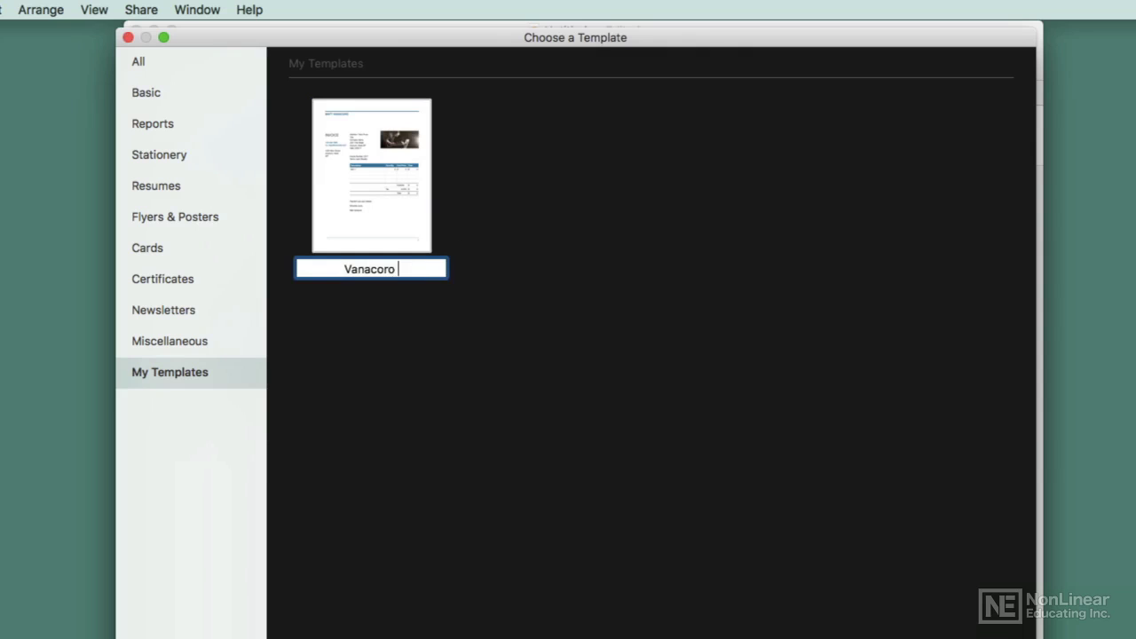
text(Custom Invoice)
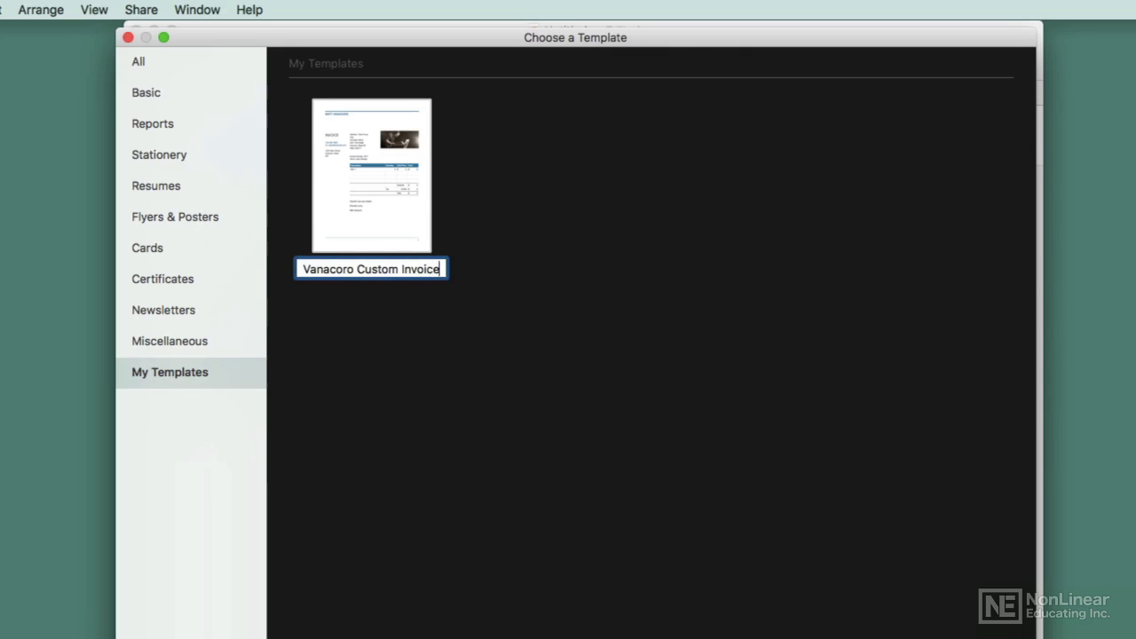
key(Return)
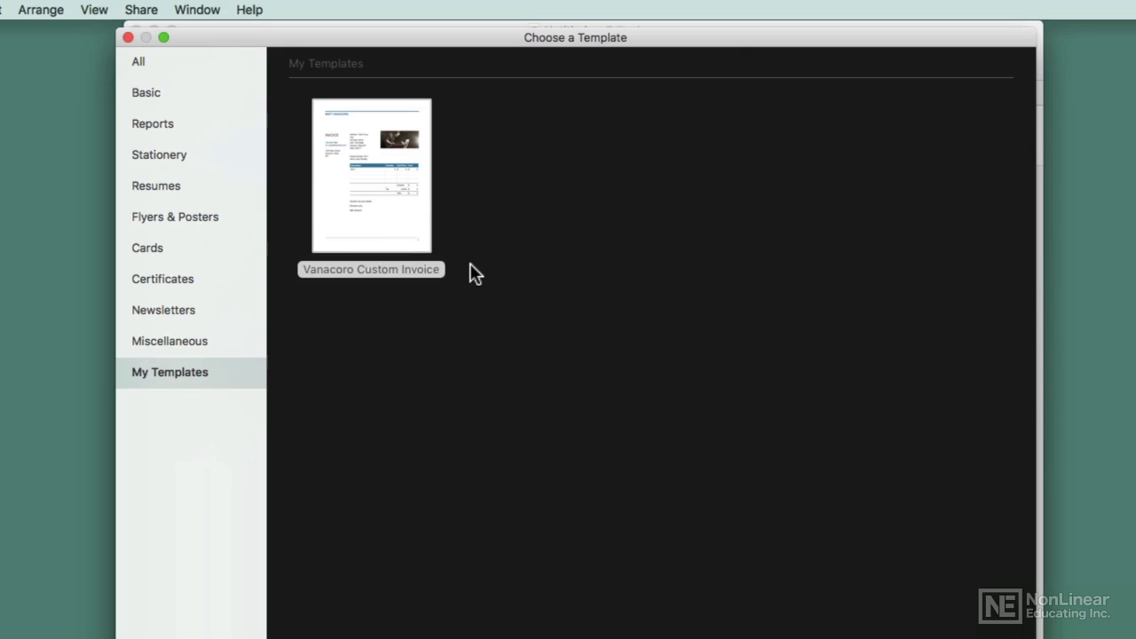
Discard the untitled invoice unsaved and start a new one from the updated Vanacoro Custom Invoice.
key(Escape)
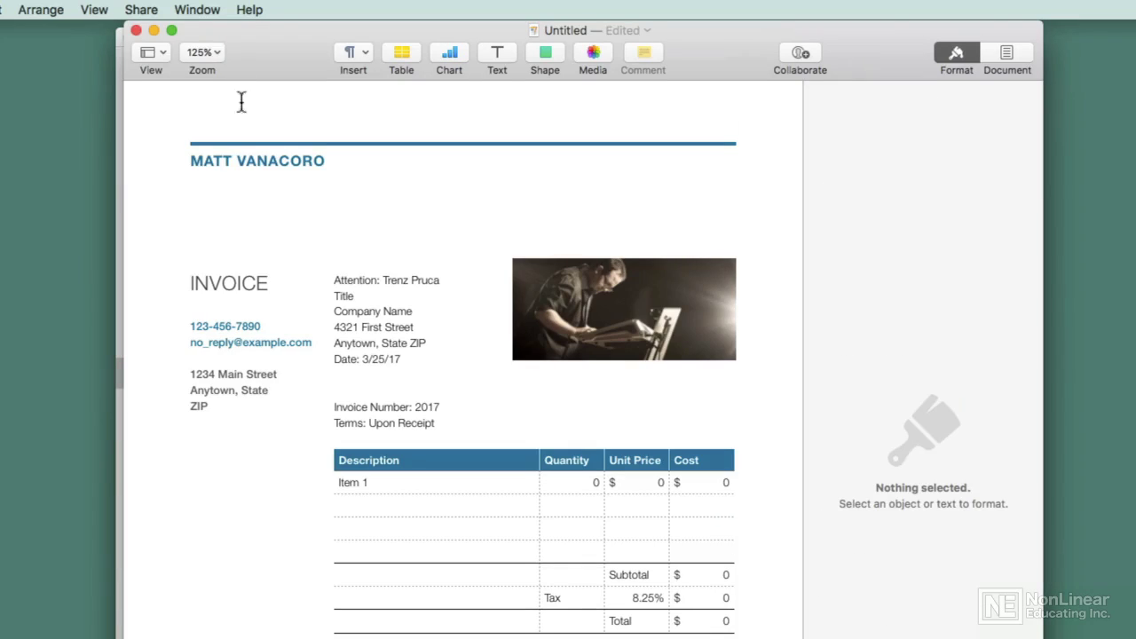
click(136, 31)
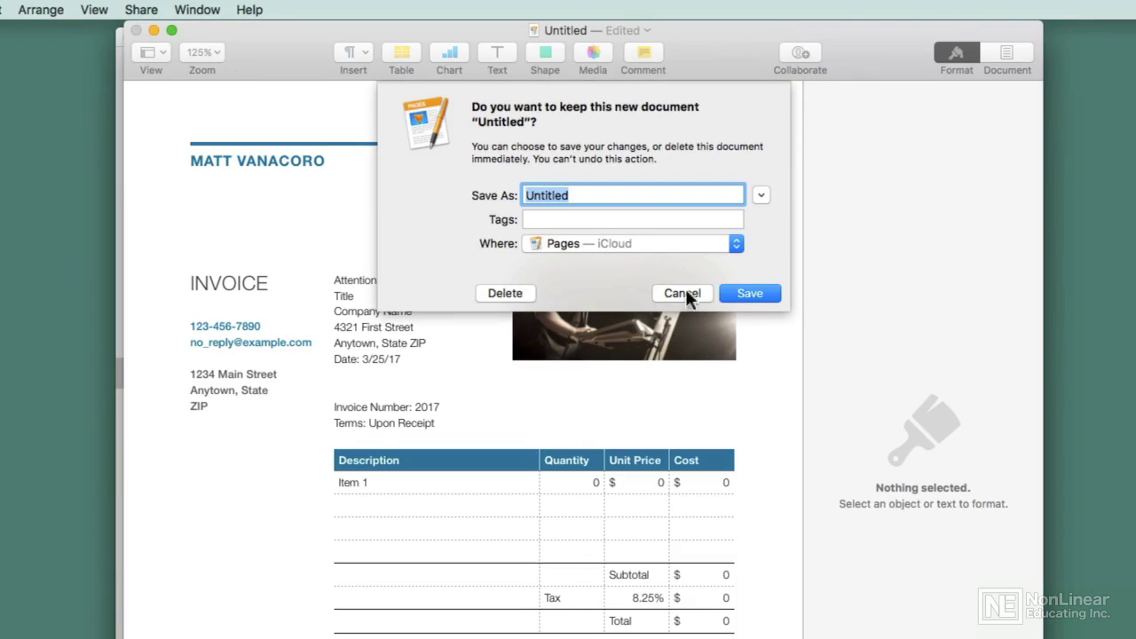
click(519, 293)
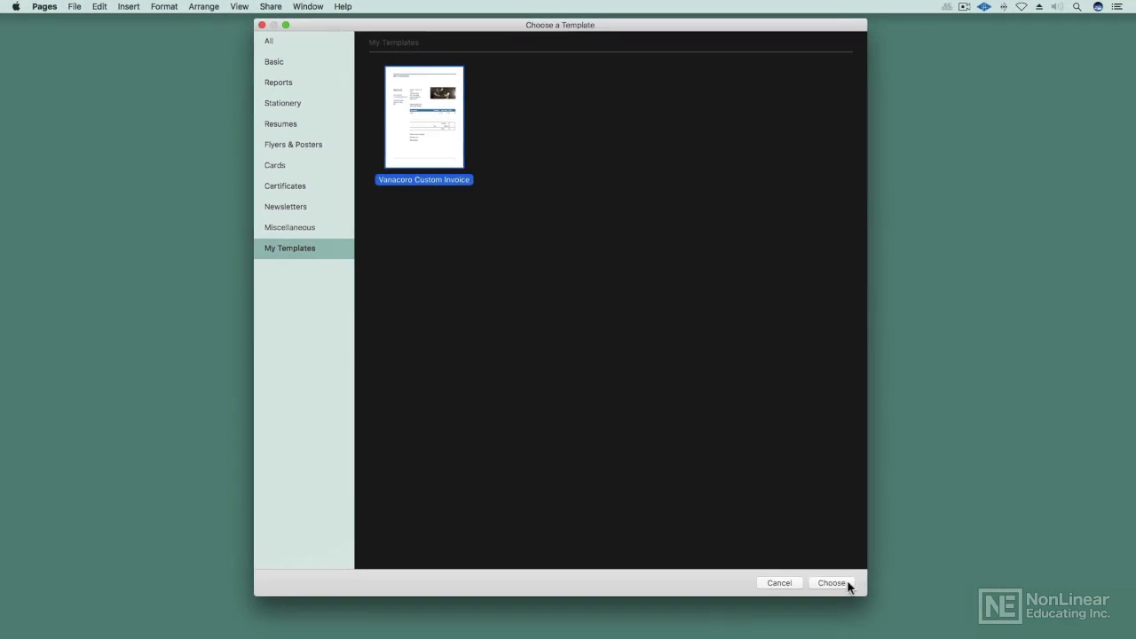
click(847, 586)
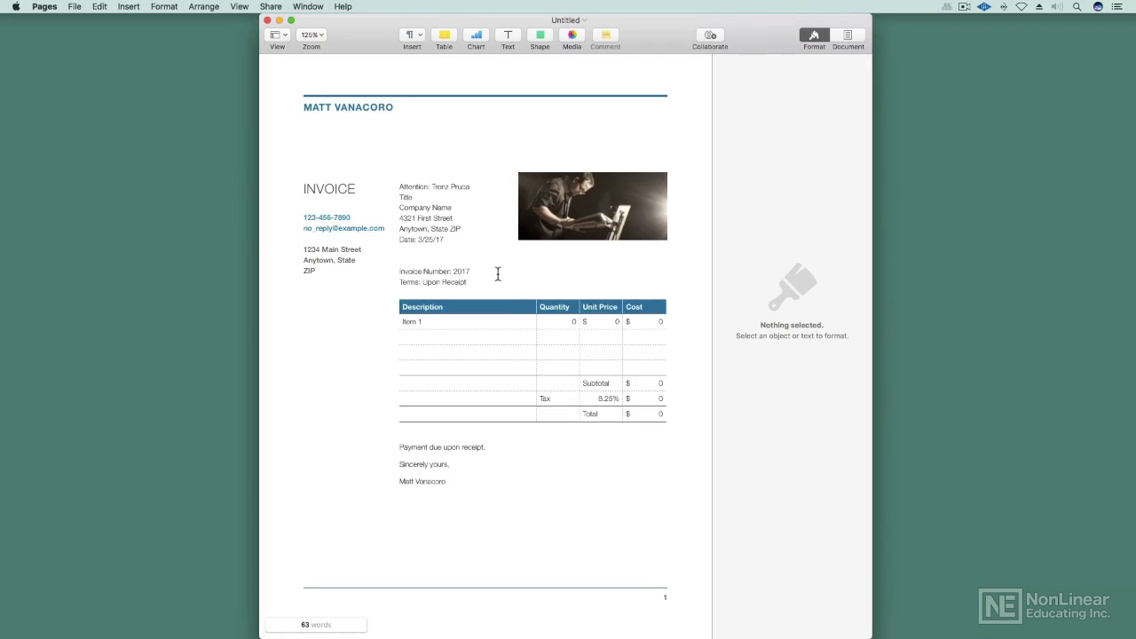